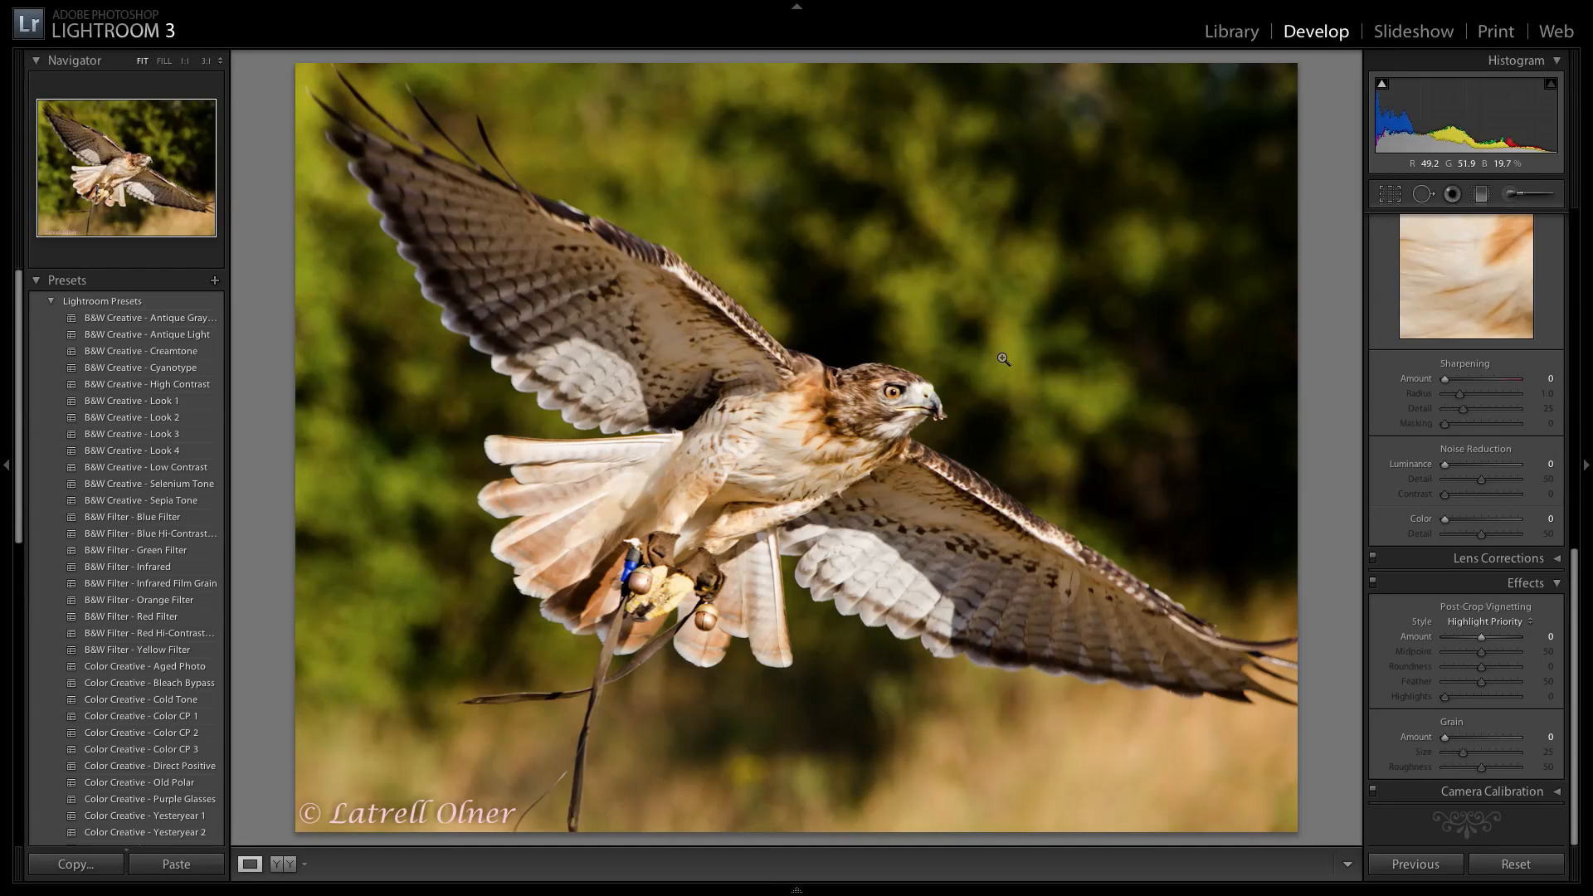
Show the photo's file and exposure info without the side panels and inspect the hawk's lower wing up close
key(i)
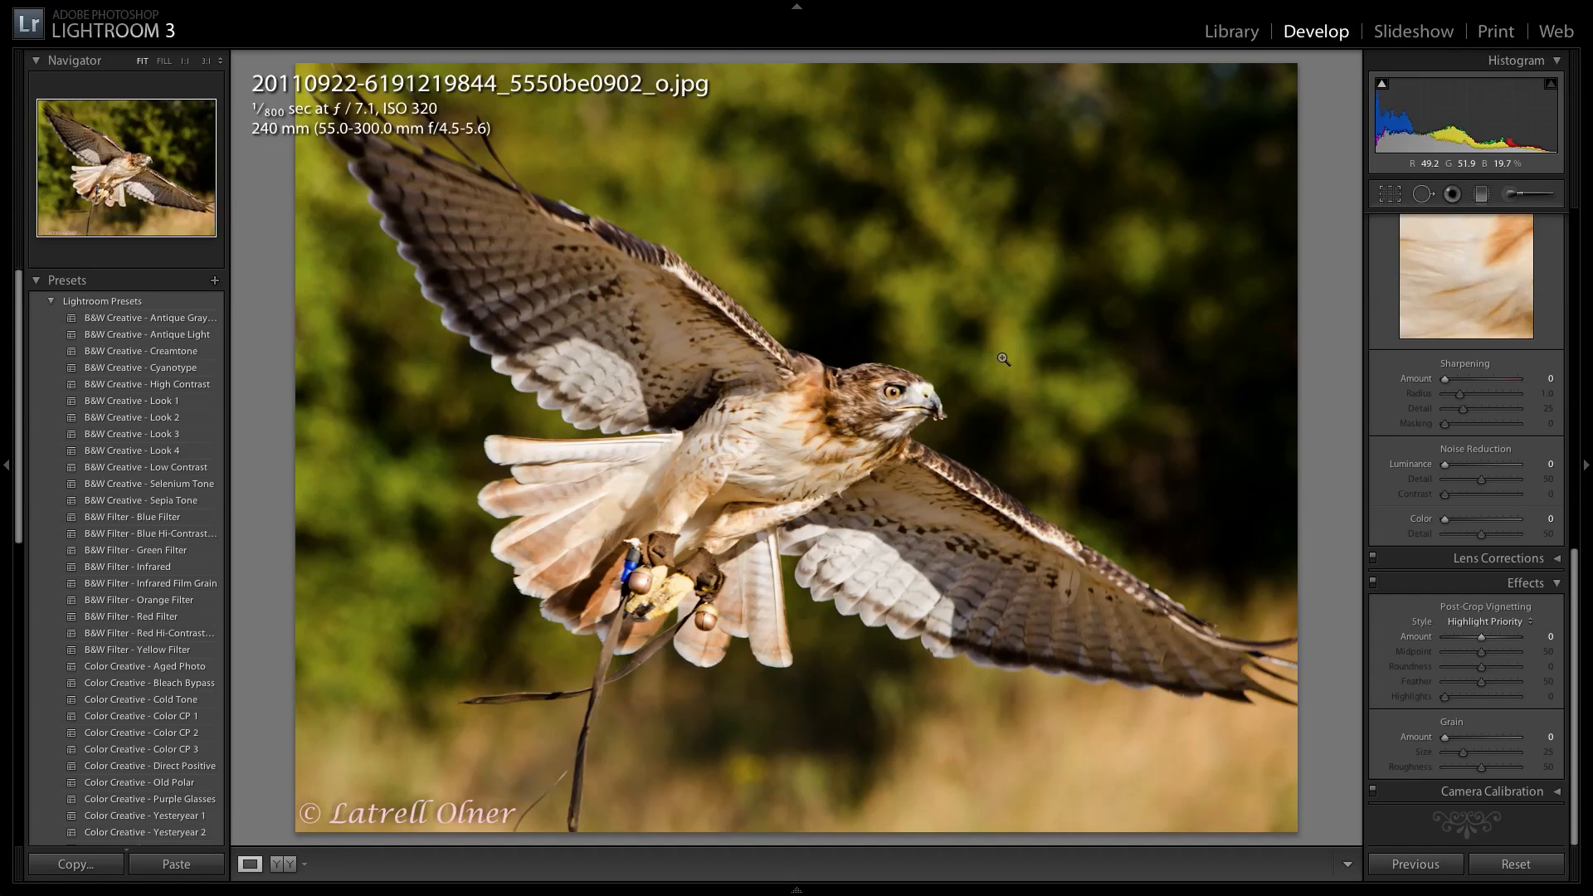
key(Tab)
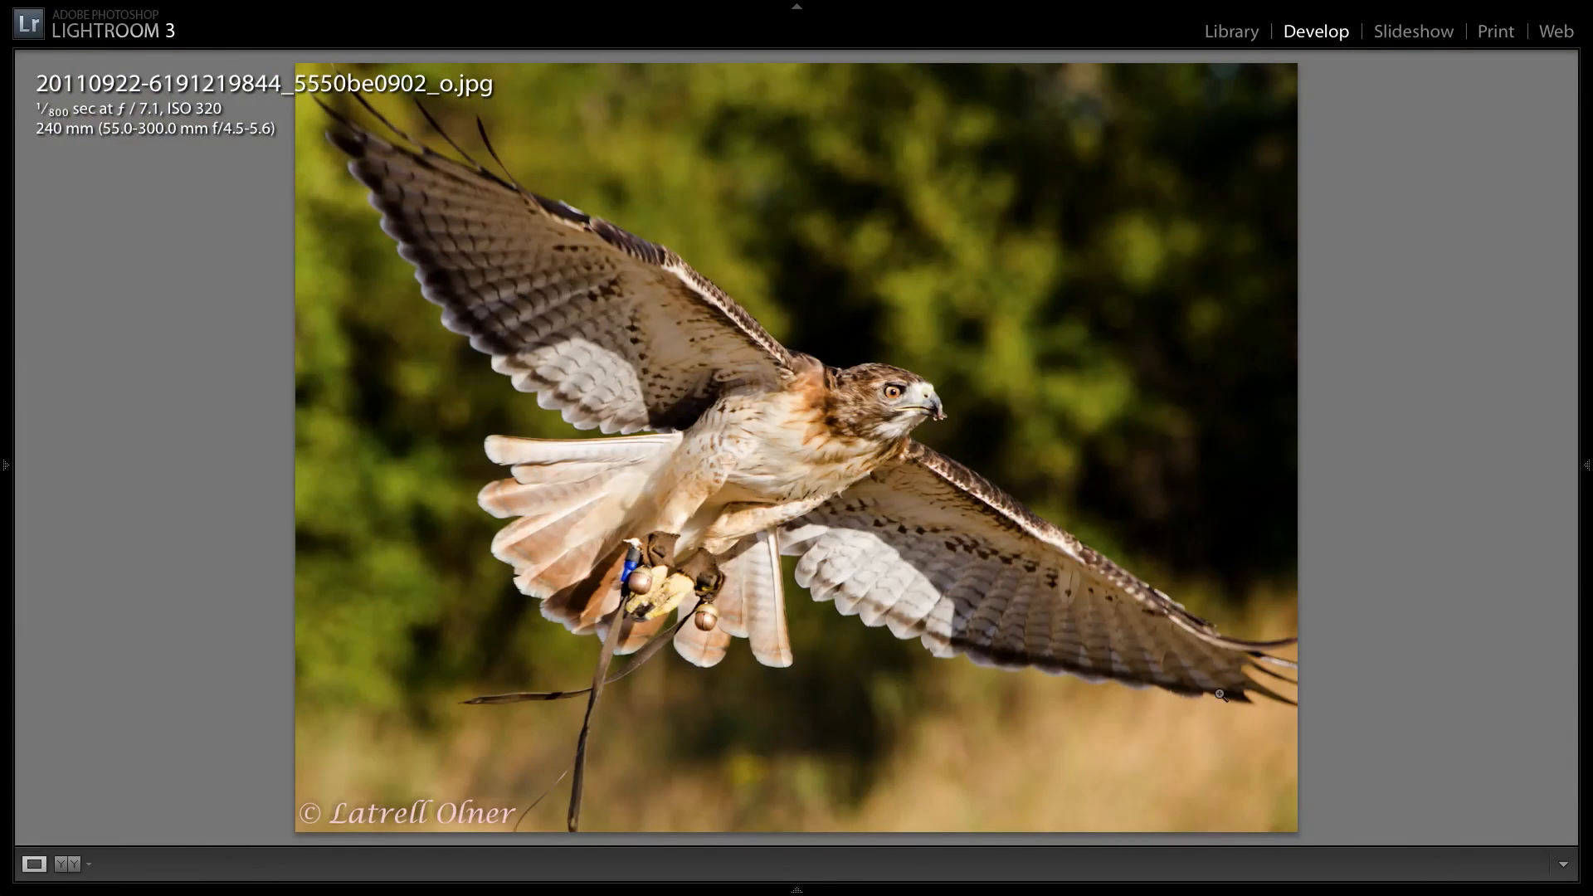
click(1251, 633)
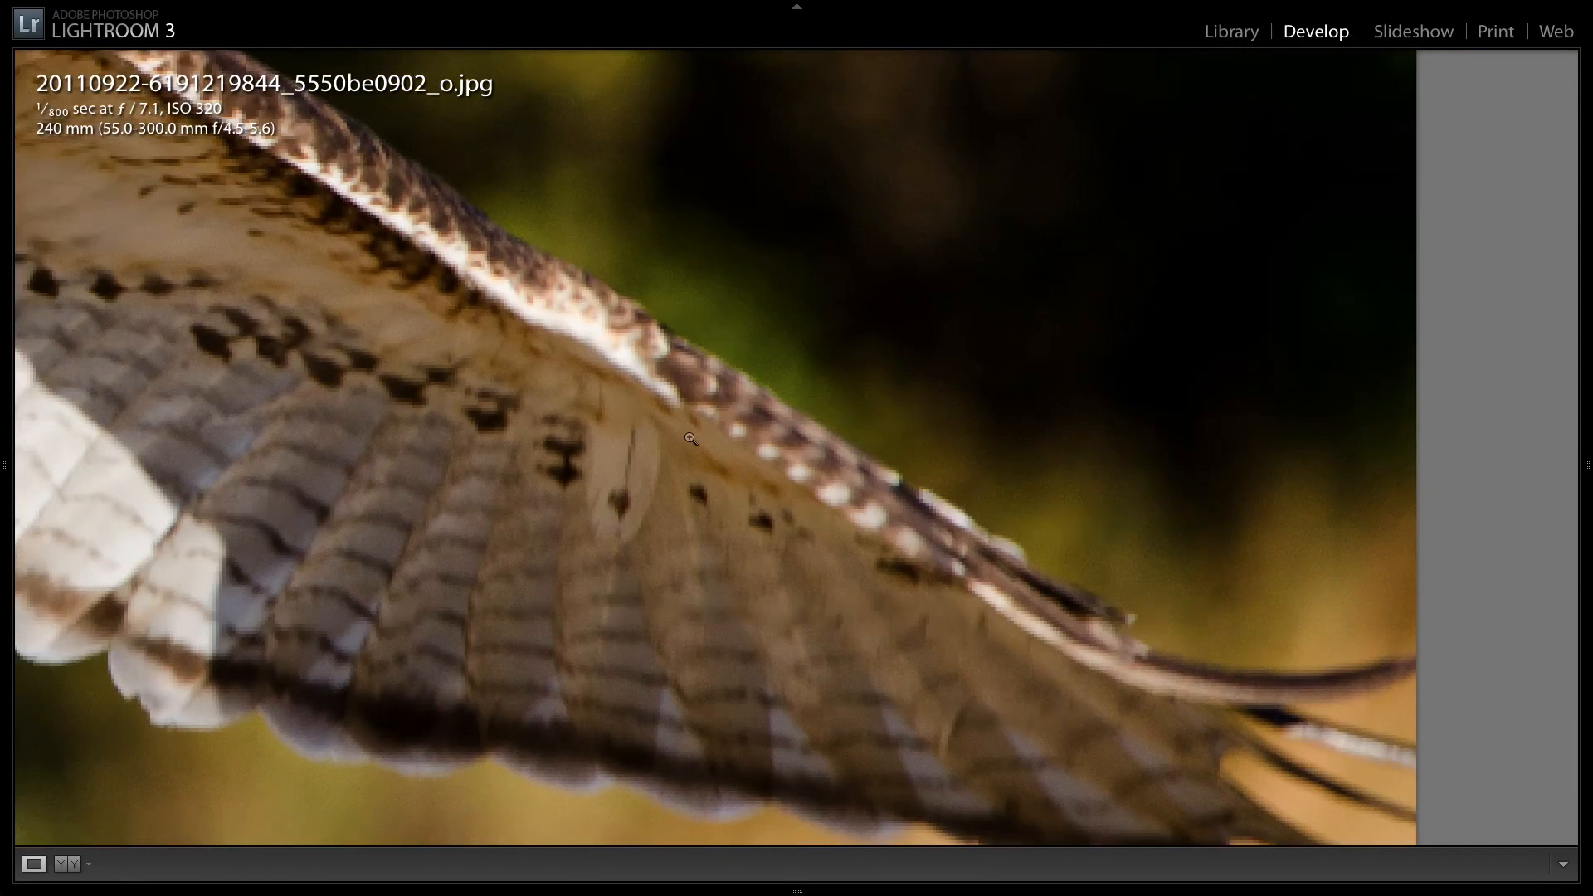
click(705, 459)
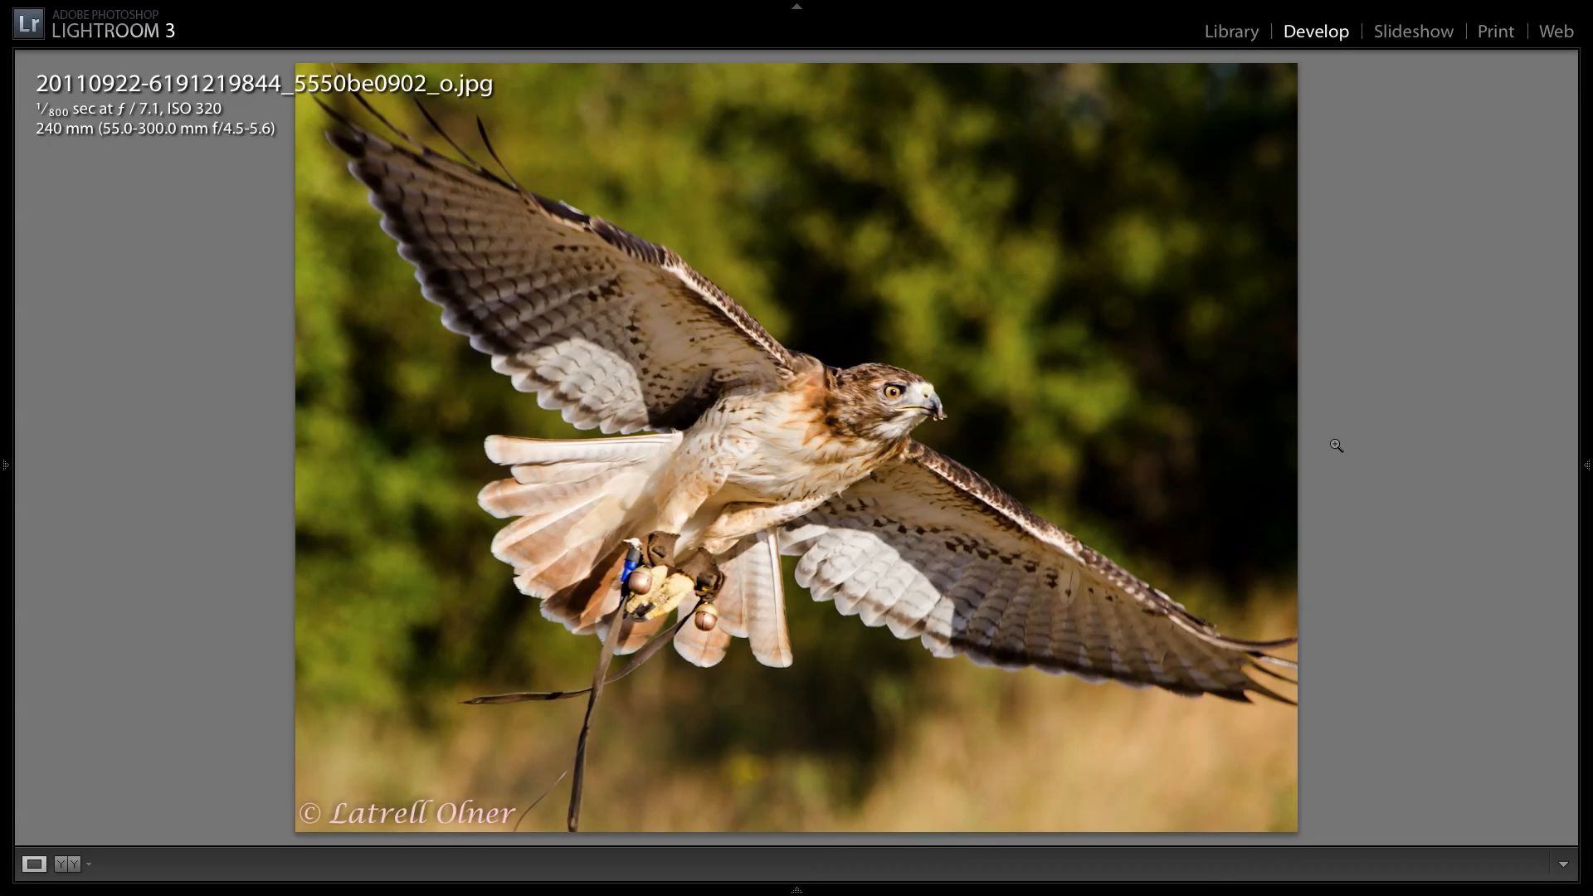
Check the photo for clipped shadows and highlights, examining the hawk's sunlit wing feathers and feet up close
key(j)
click(882, 576)
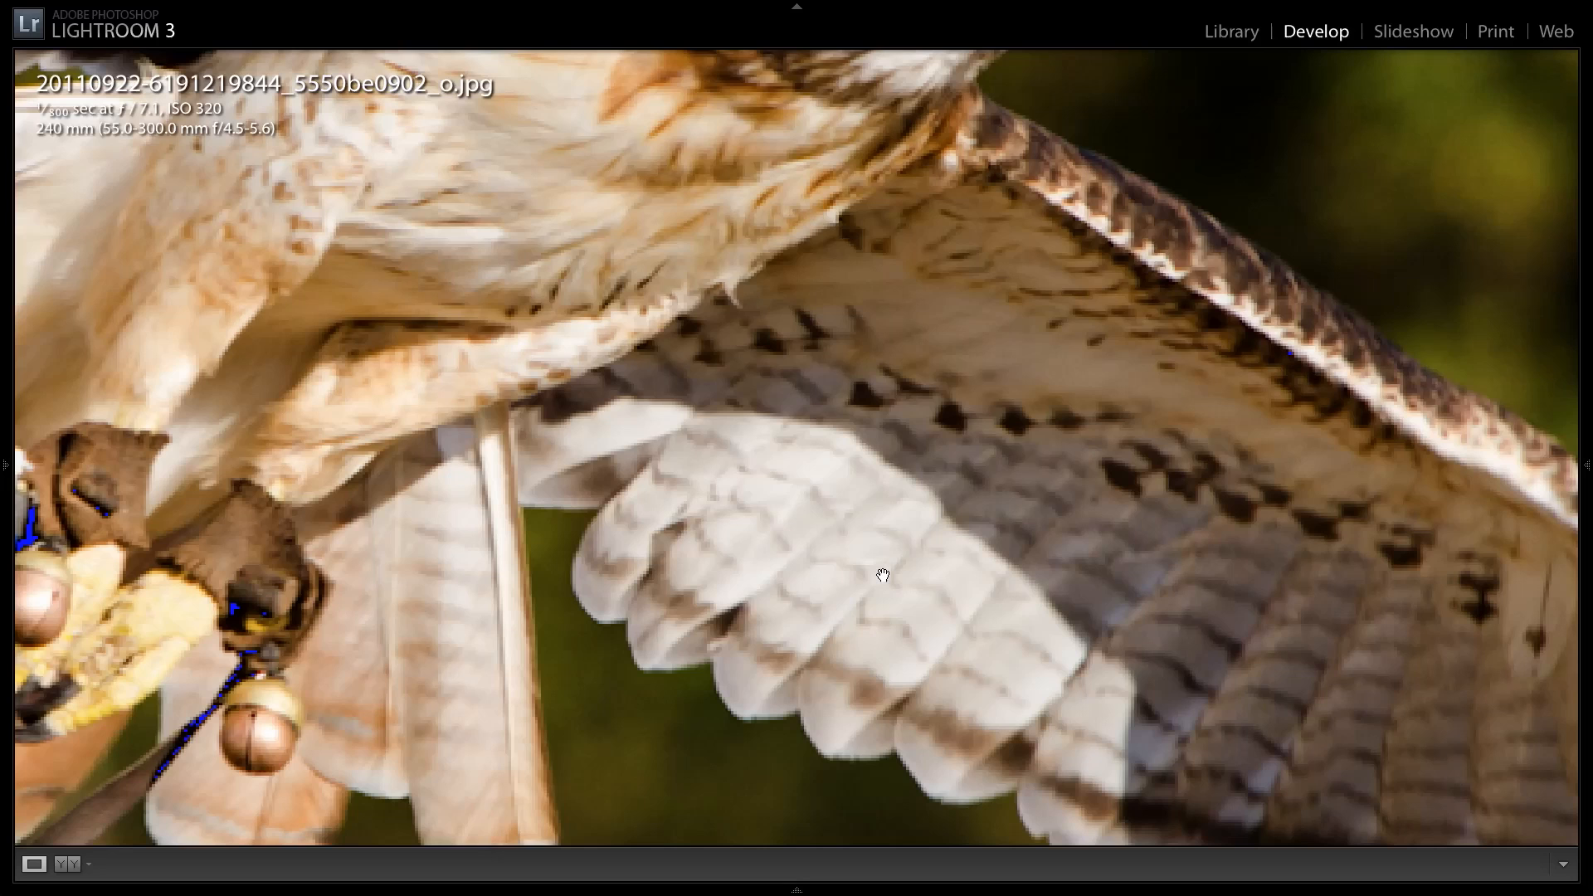
key(j)
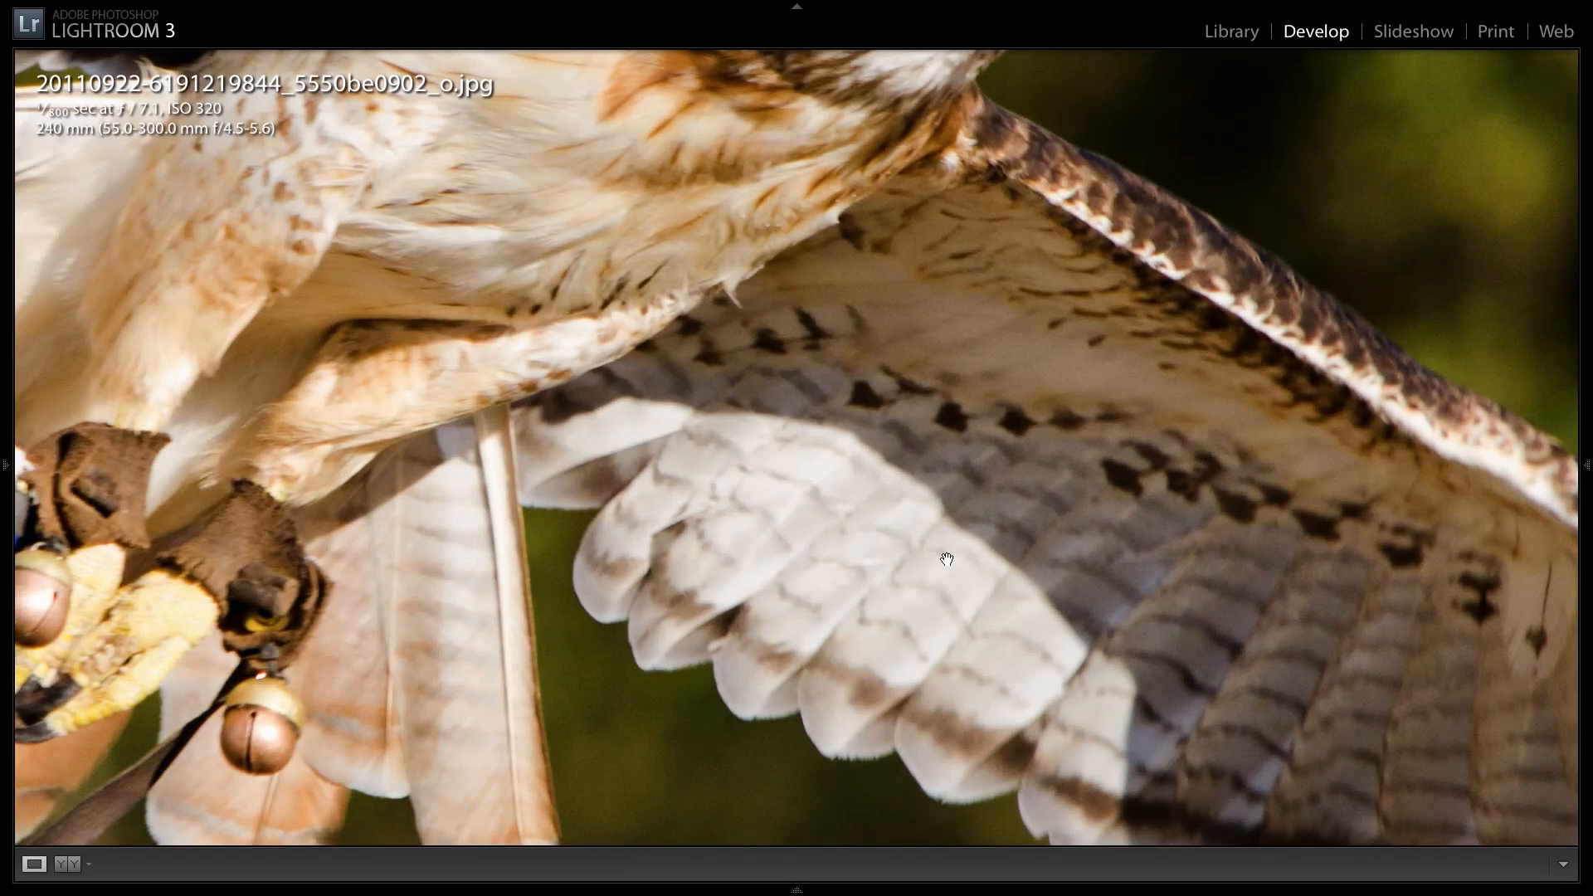
key(ctrl+equal)
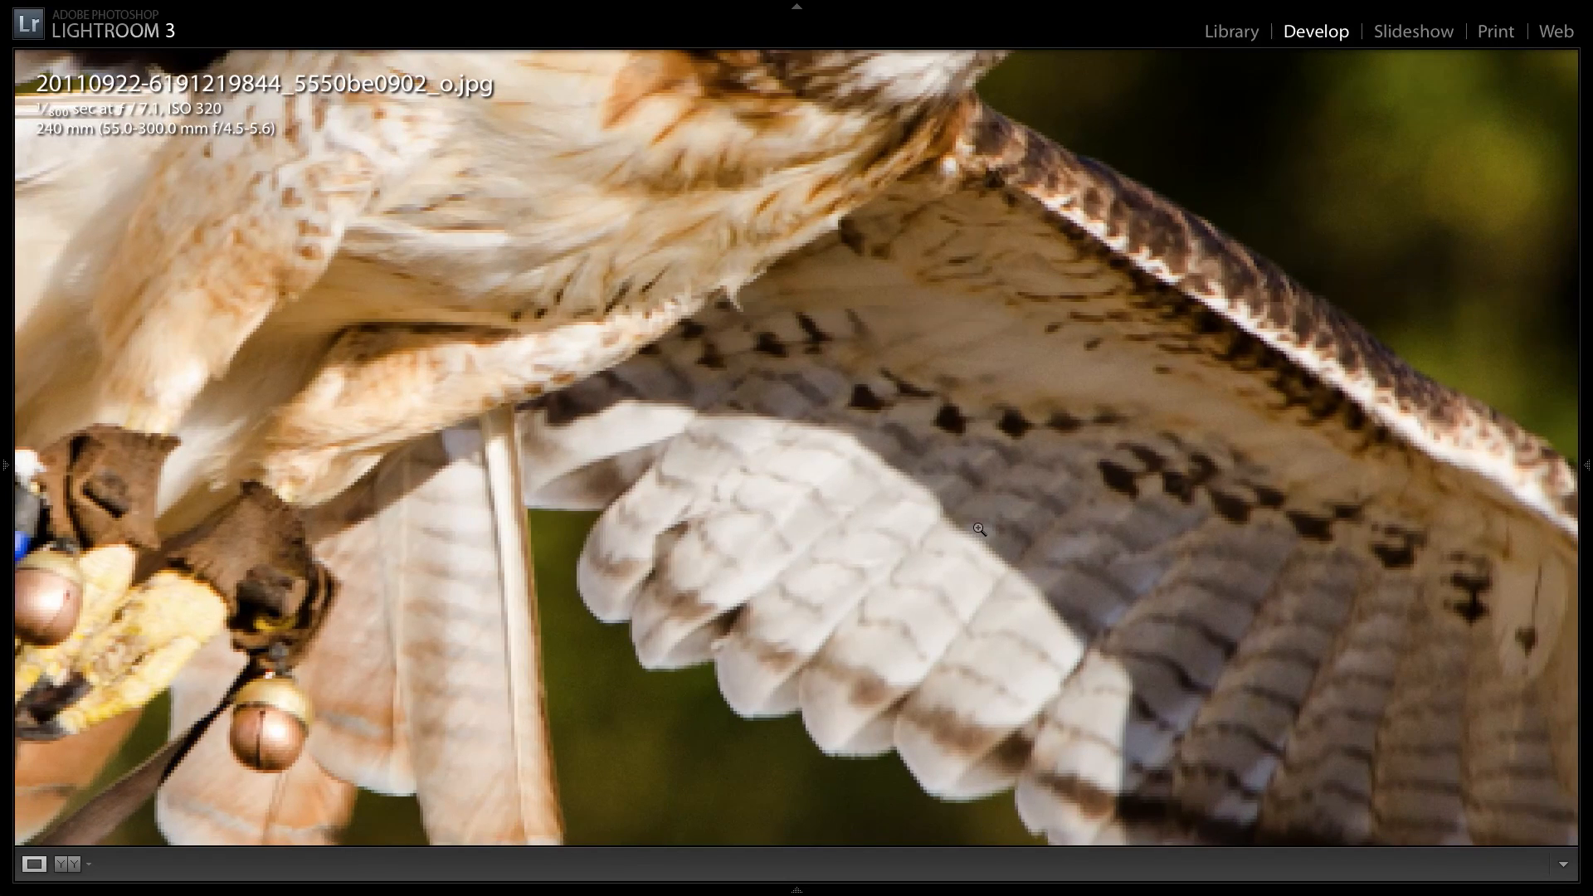
click(979, 528)
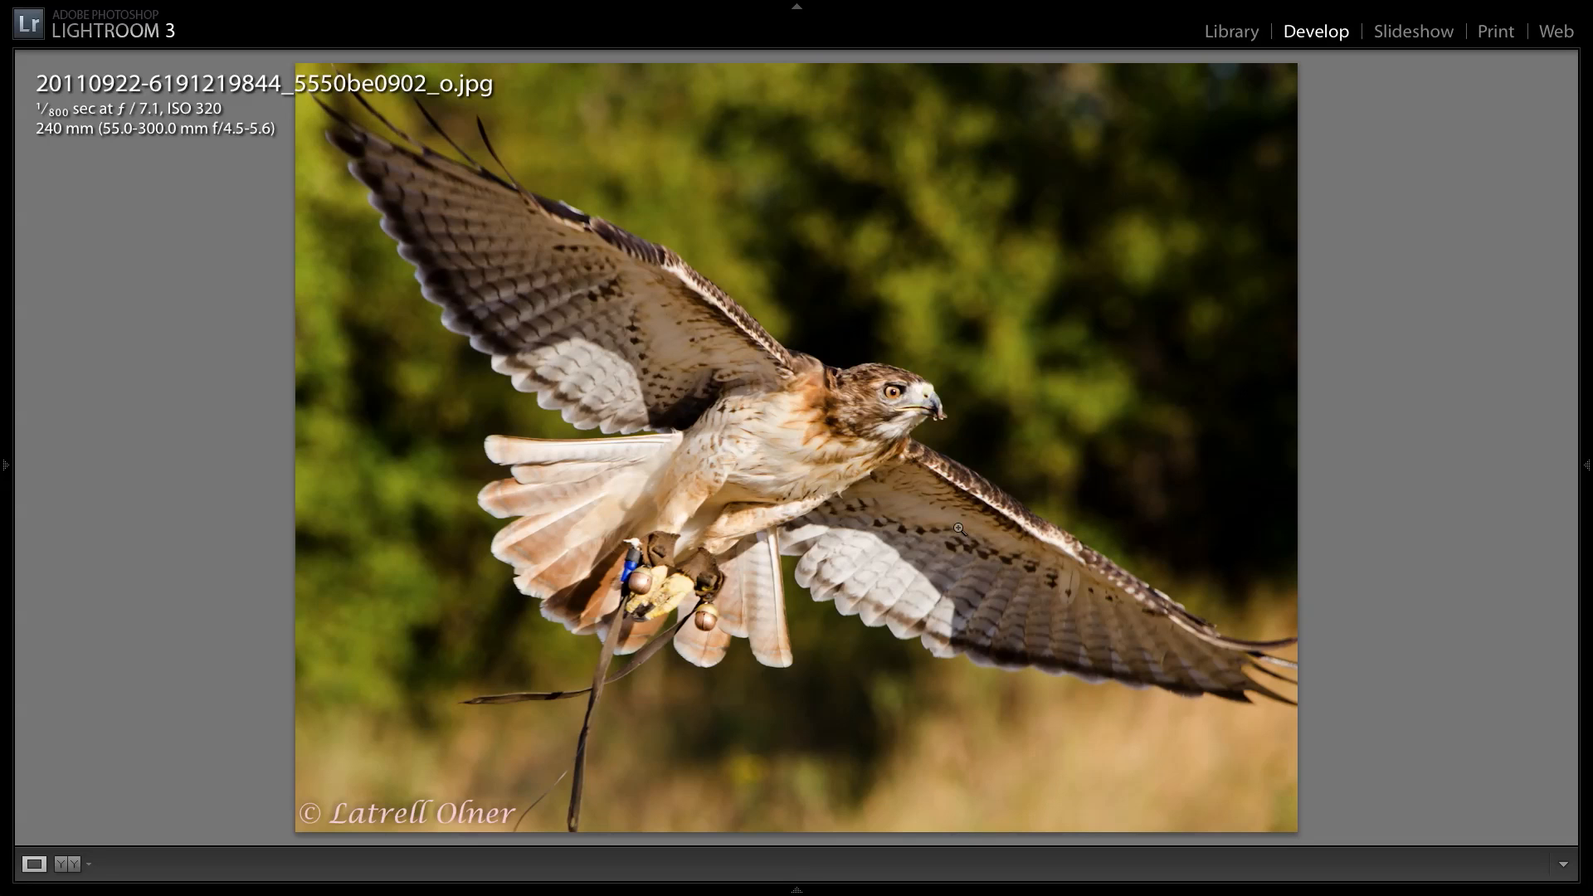
Bring back the side panels and try Luminance noise reduction at 31 on the hawk's head, resetting it to 0
click(893, 392)
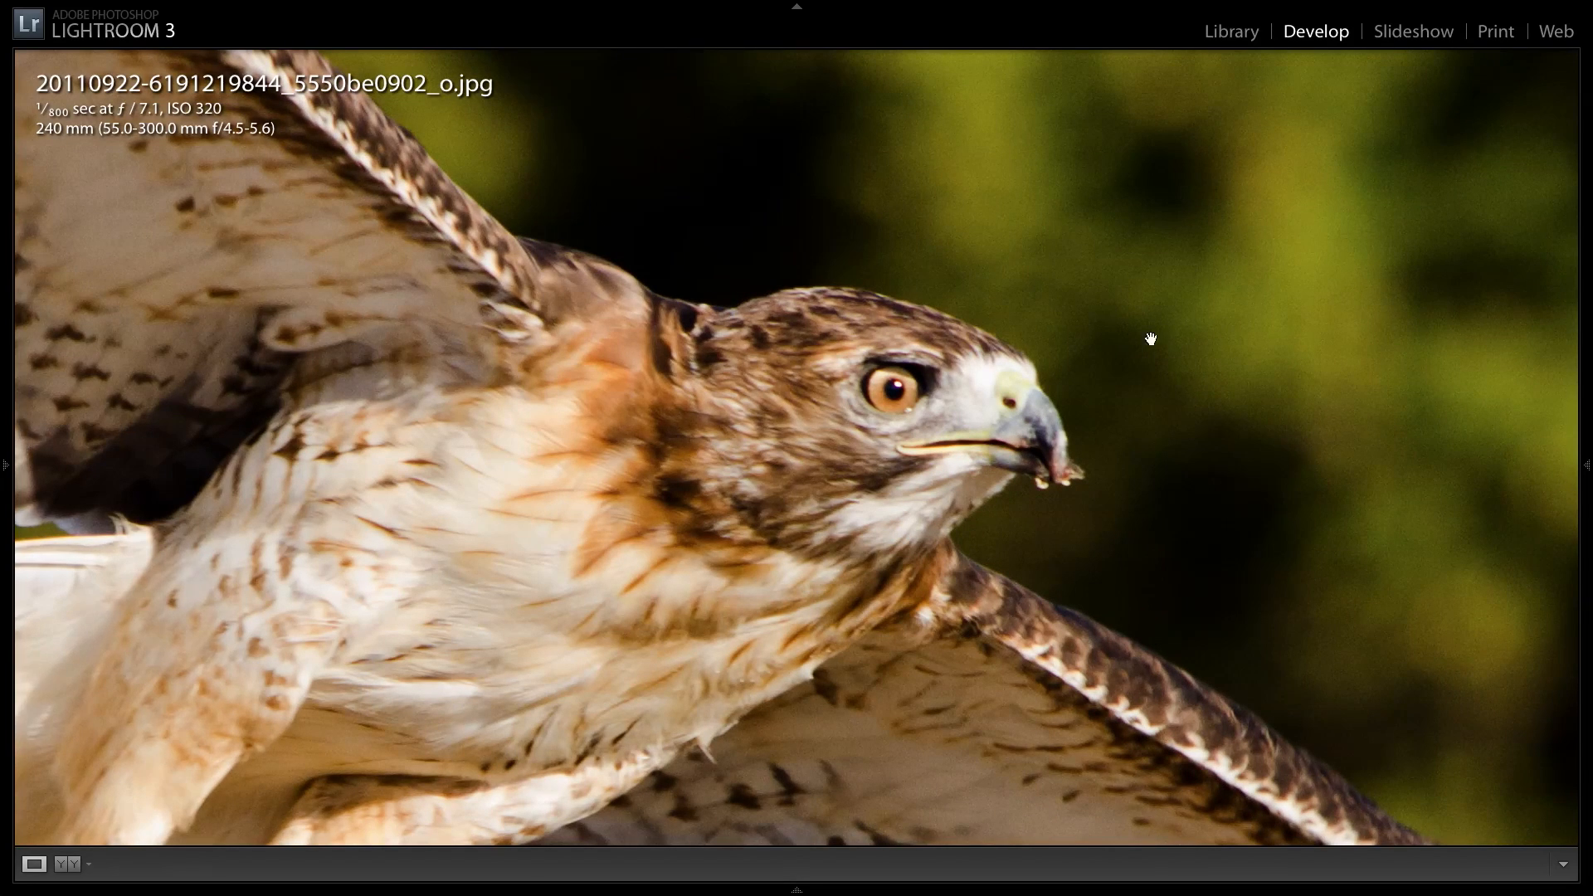
key(Tab)
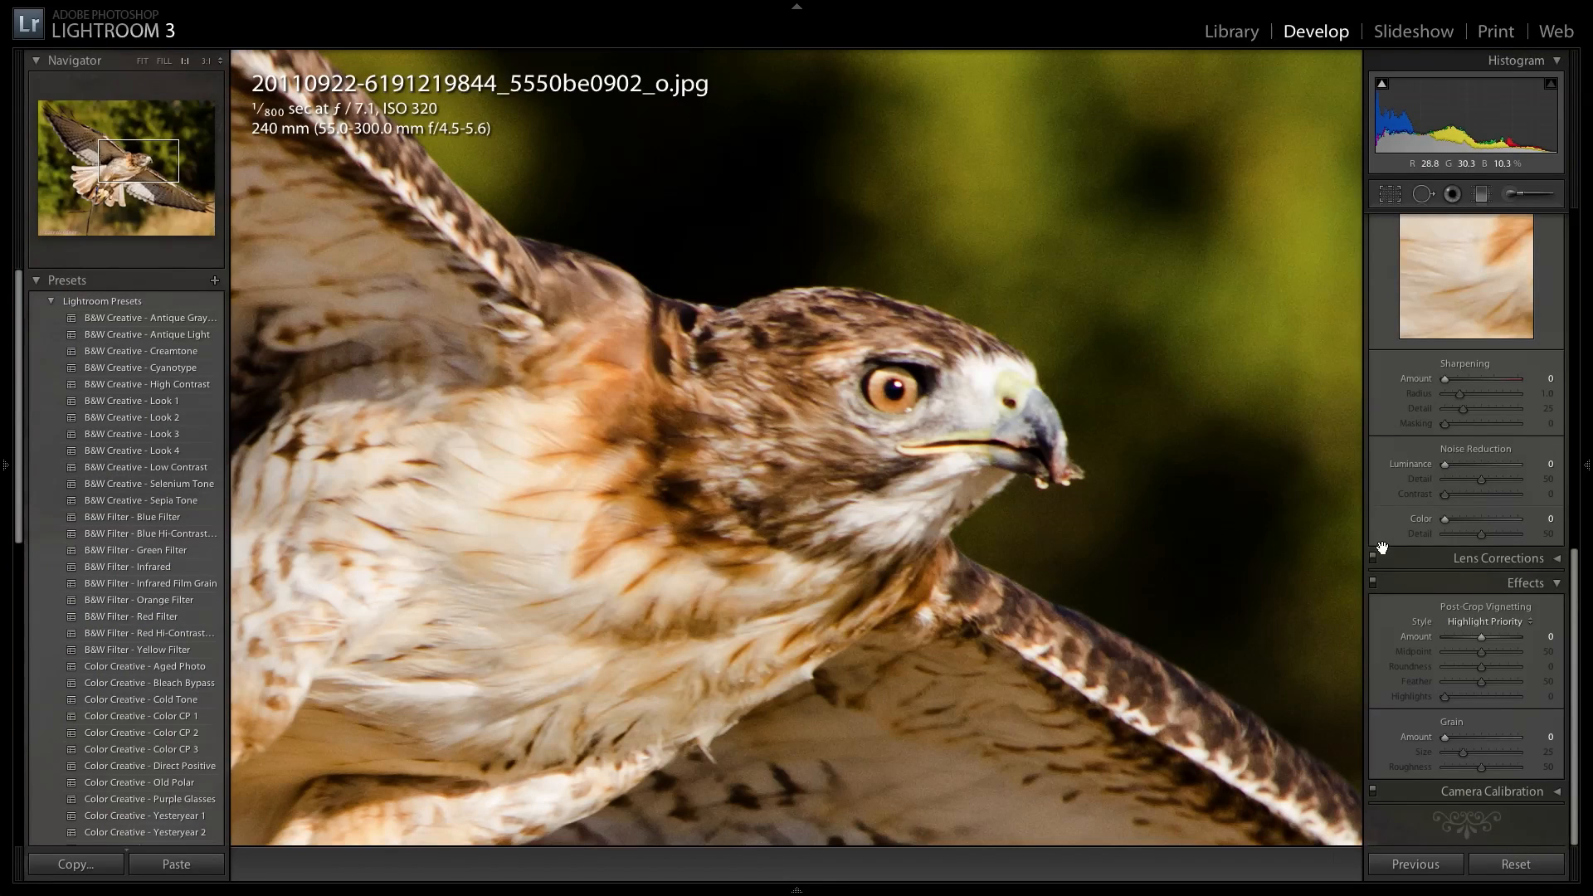
click(1467, 465)
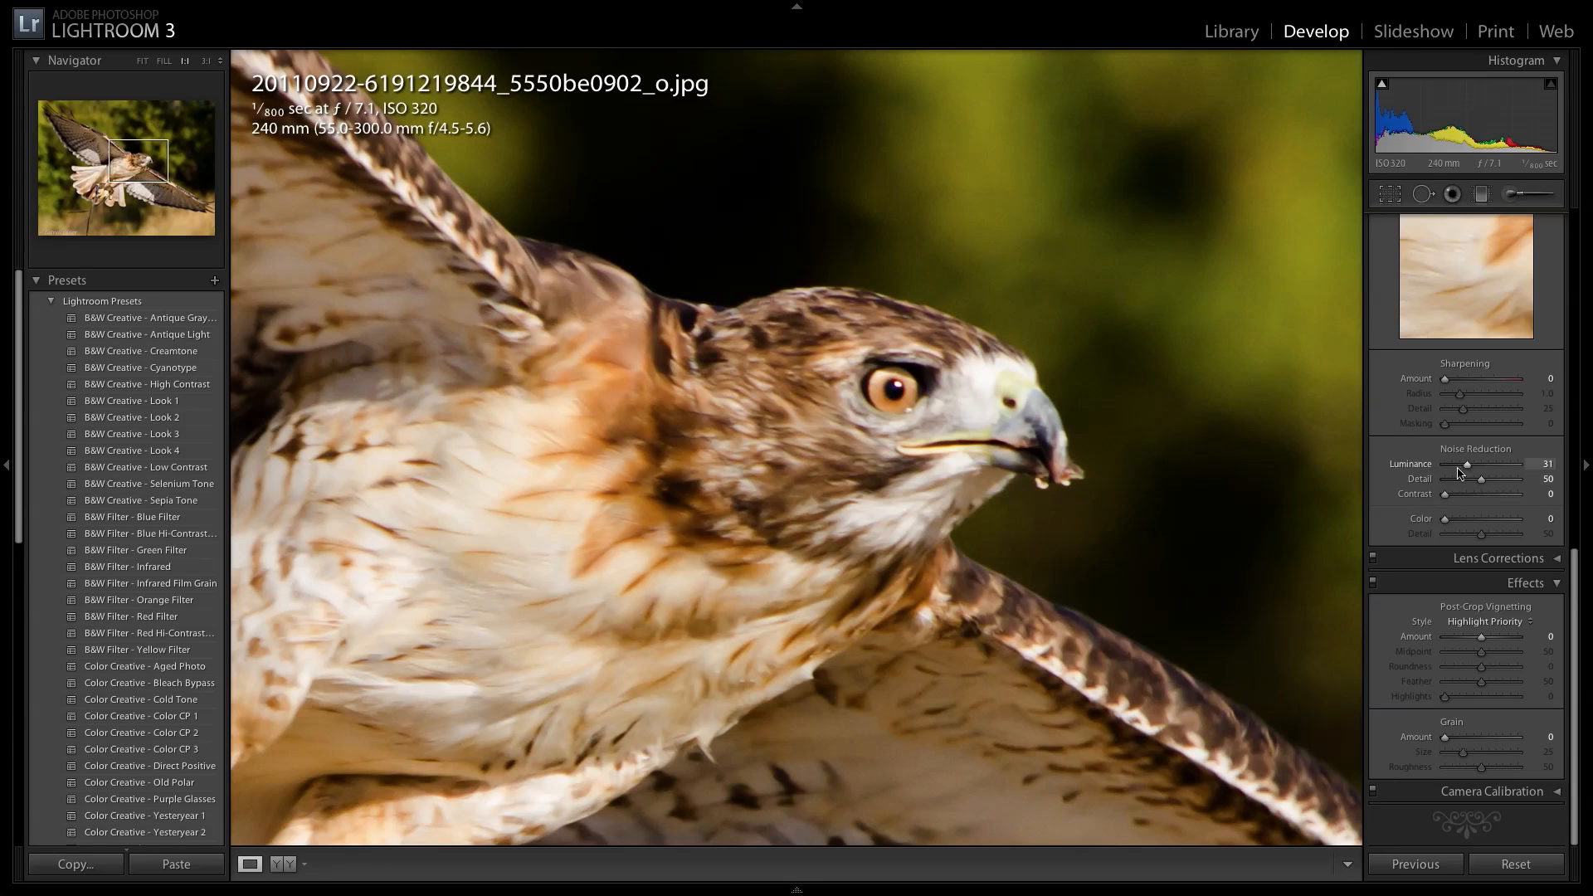
double_click(1467, 465)
click(887, 413)
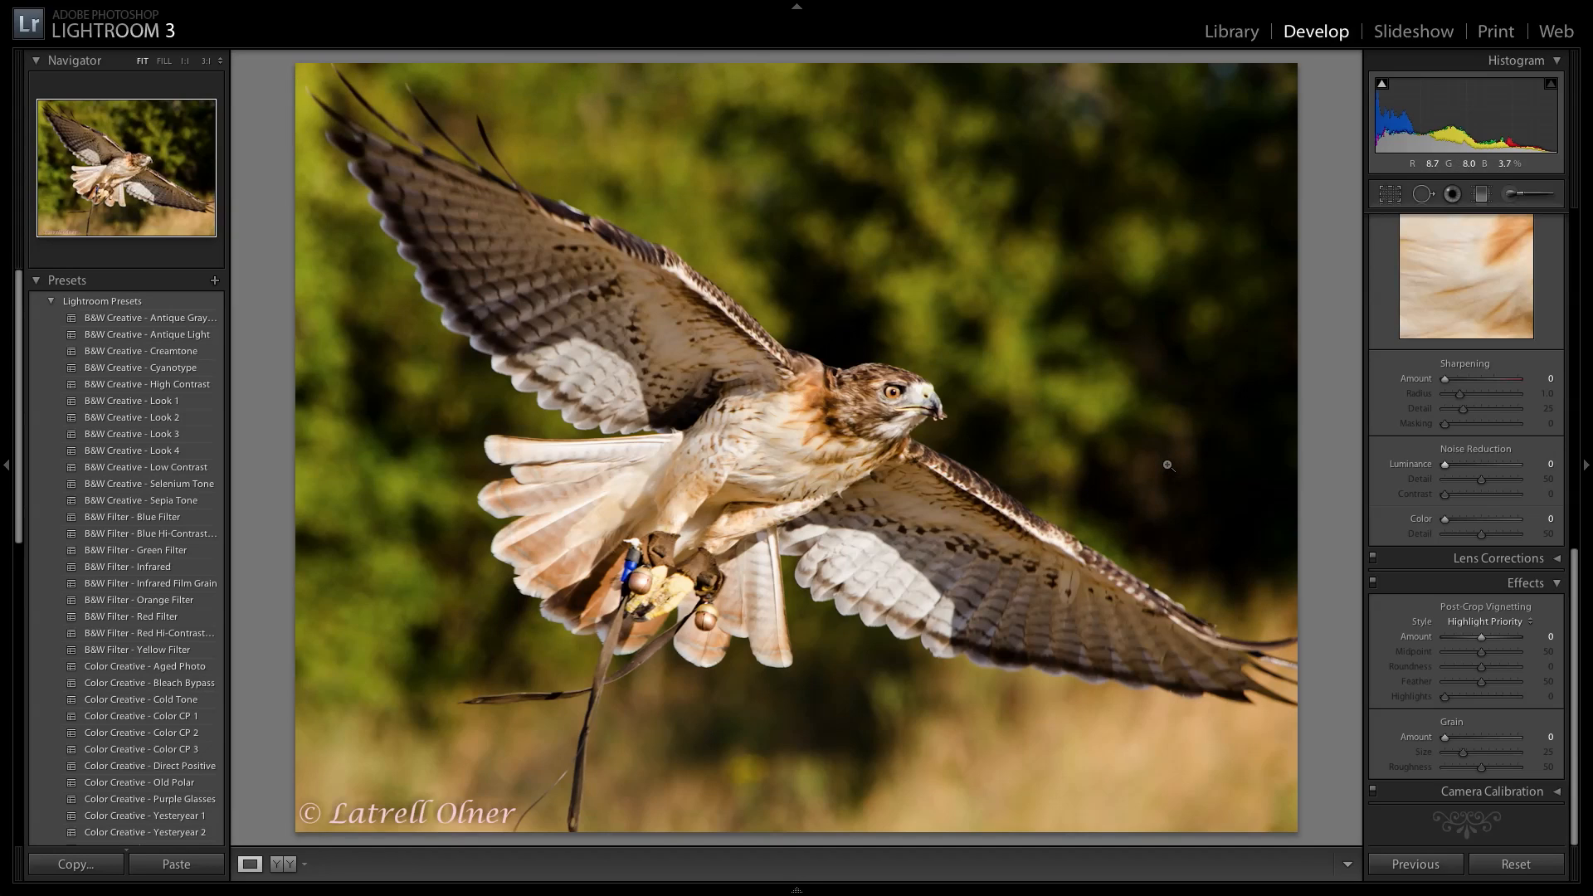
Examine the feather tips of the raised wing for sharpness and their distance from the photo's edge
click(328, 83)
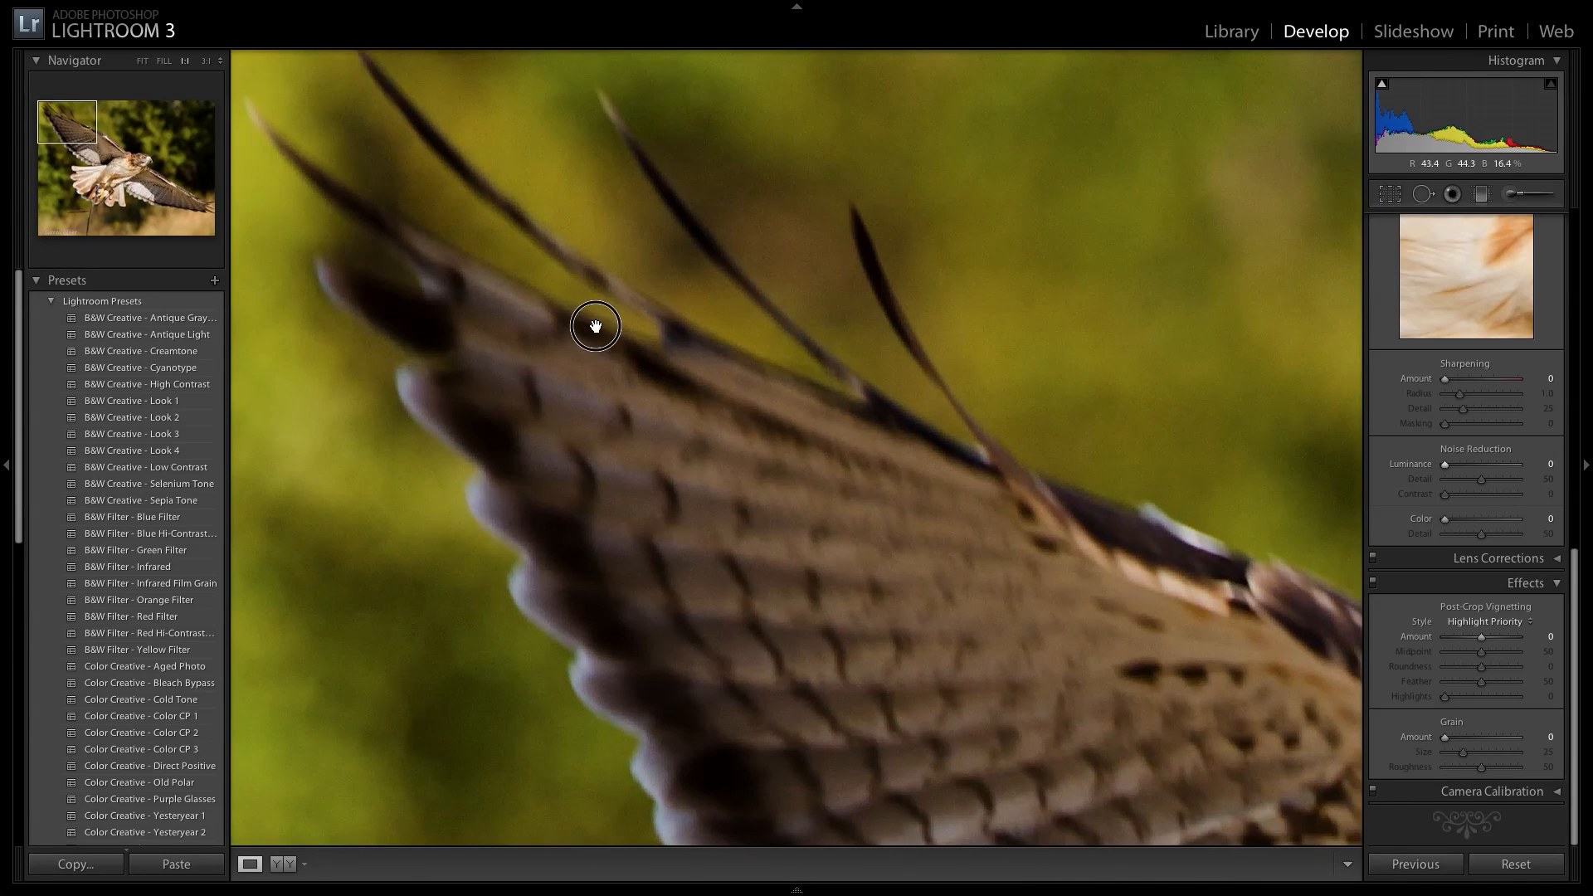
drag(595, 326, 714, 420)
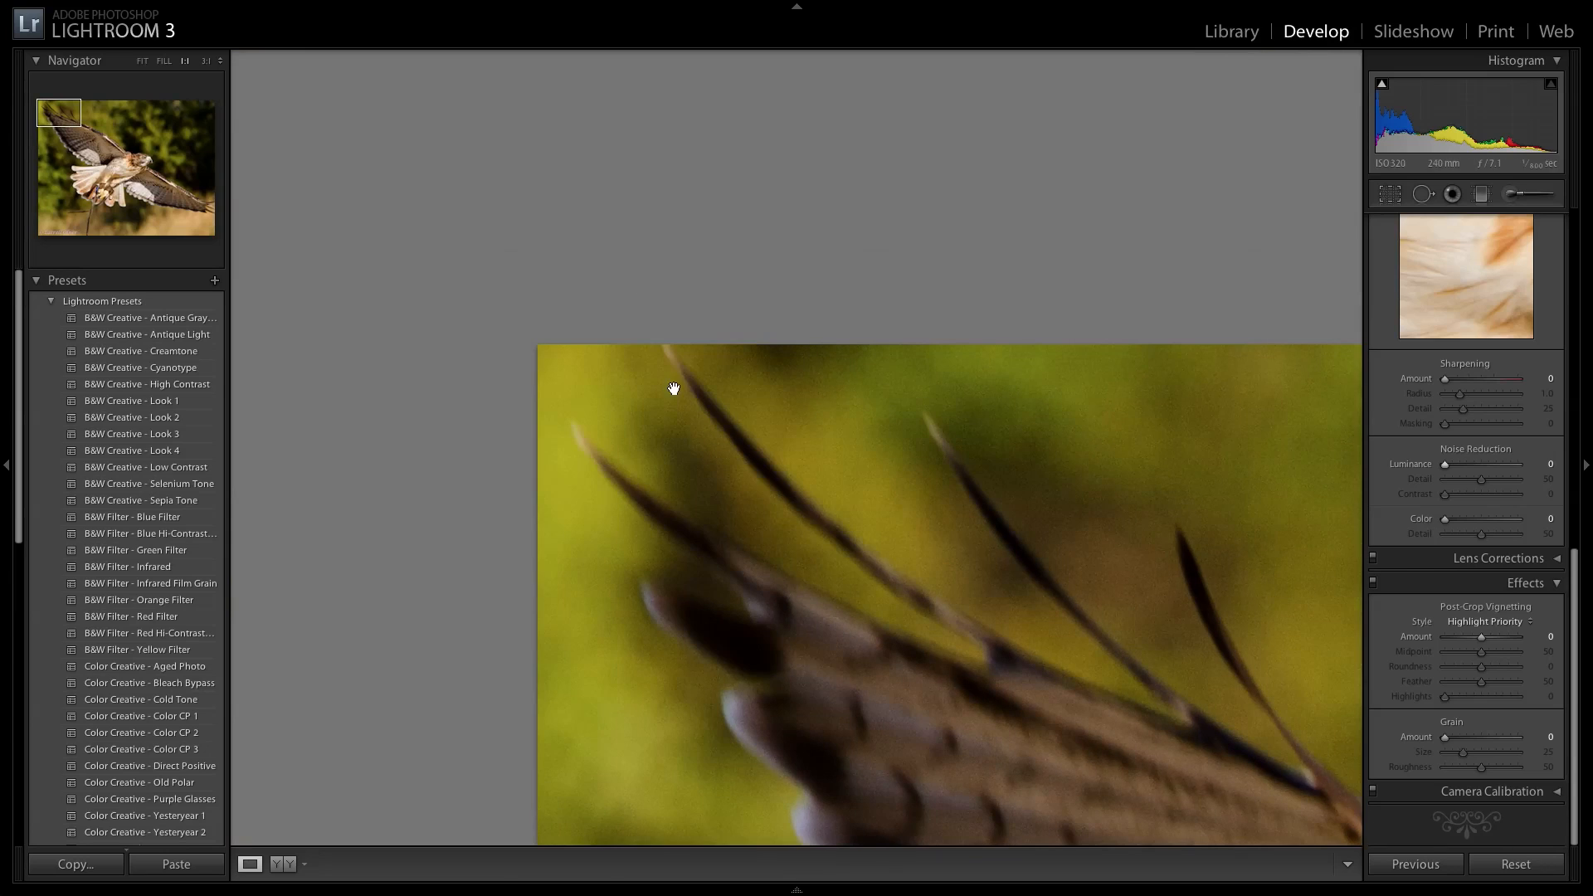
key(i)
key(i)
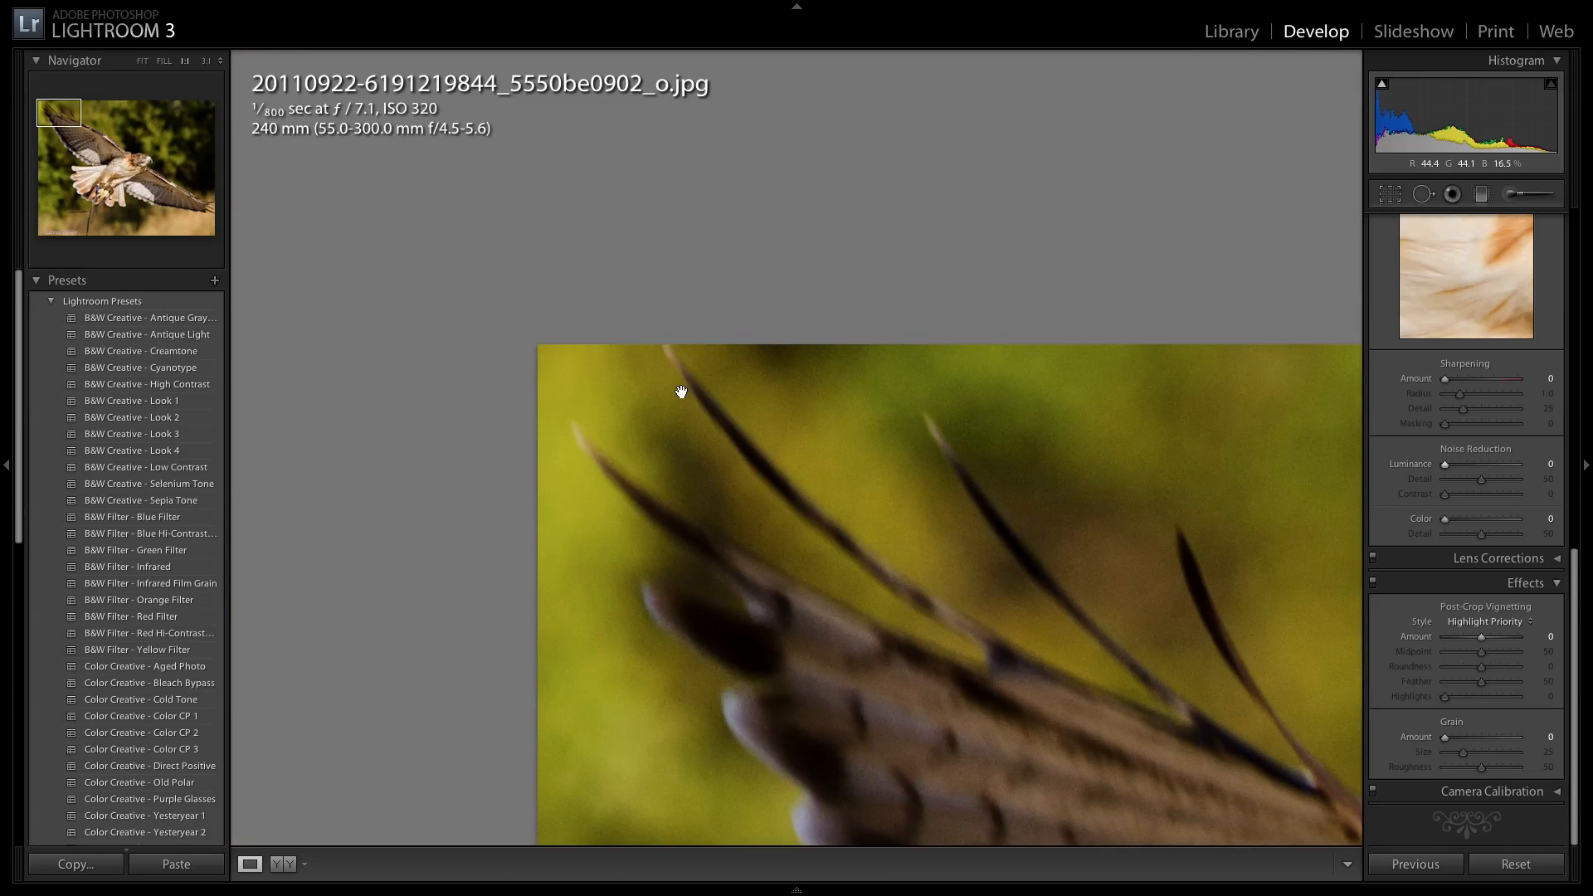
key(i)
click(681, 391)
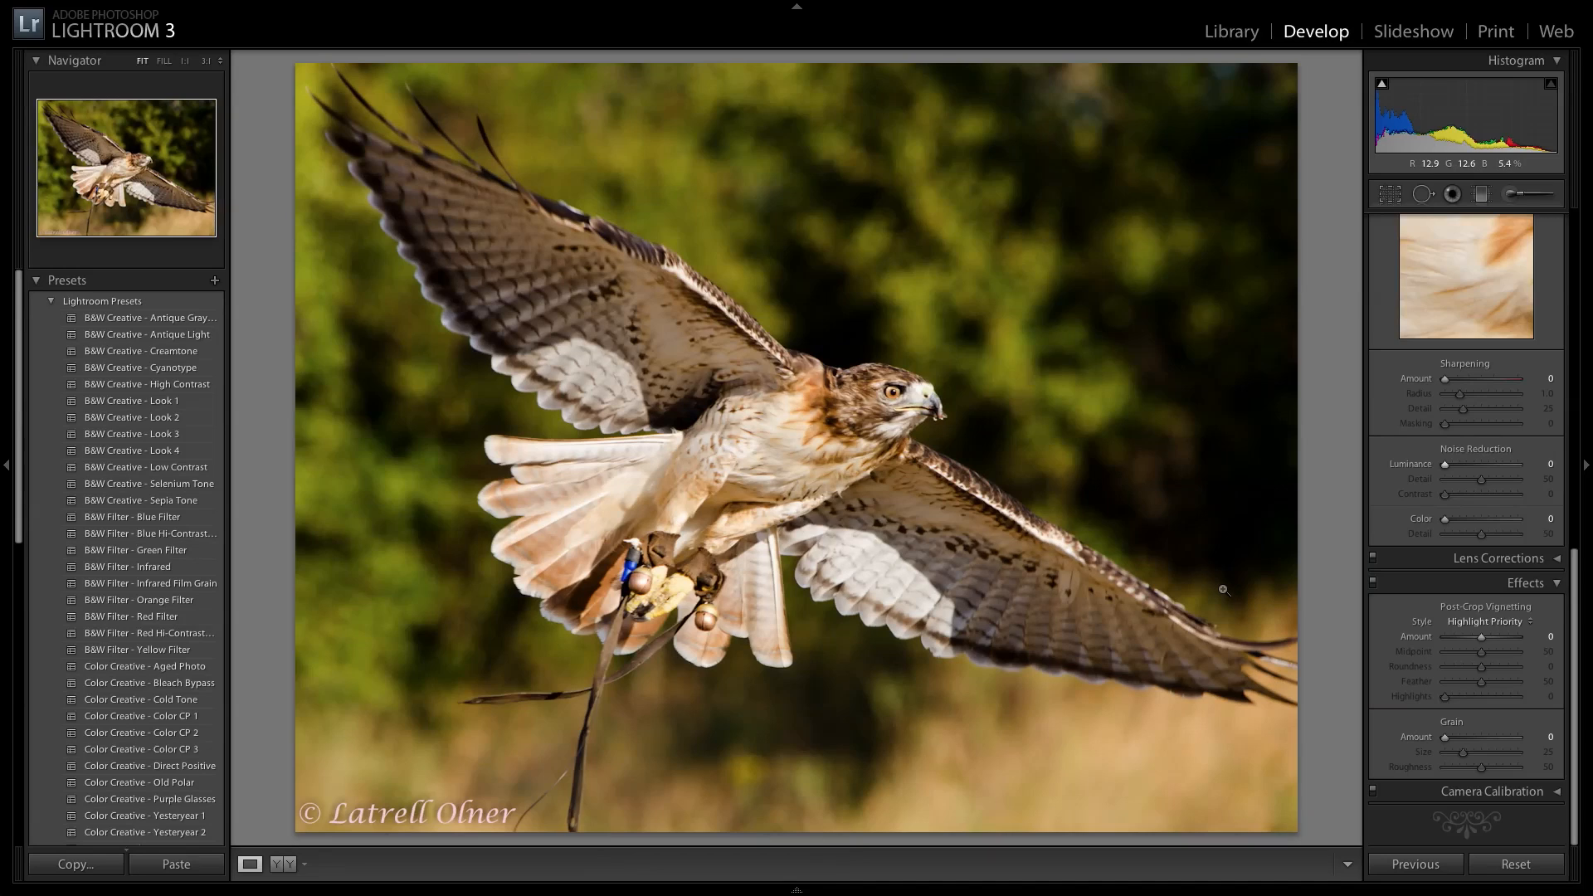
Try a tighter crop around the hawk at the original aspect ratio, with the photo rotated to an angle of -5.37
key(r)
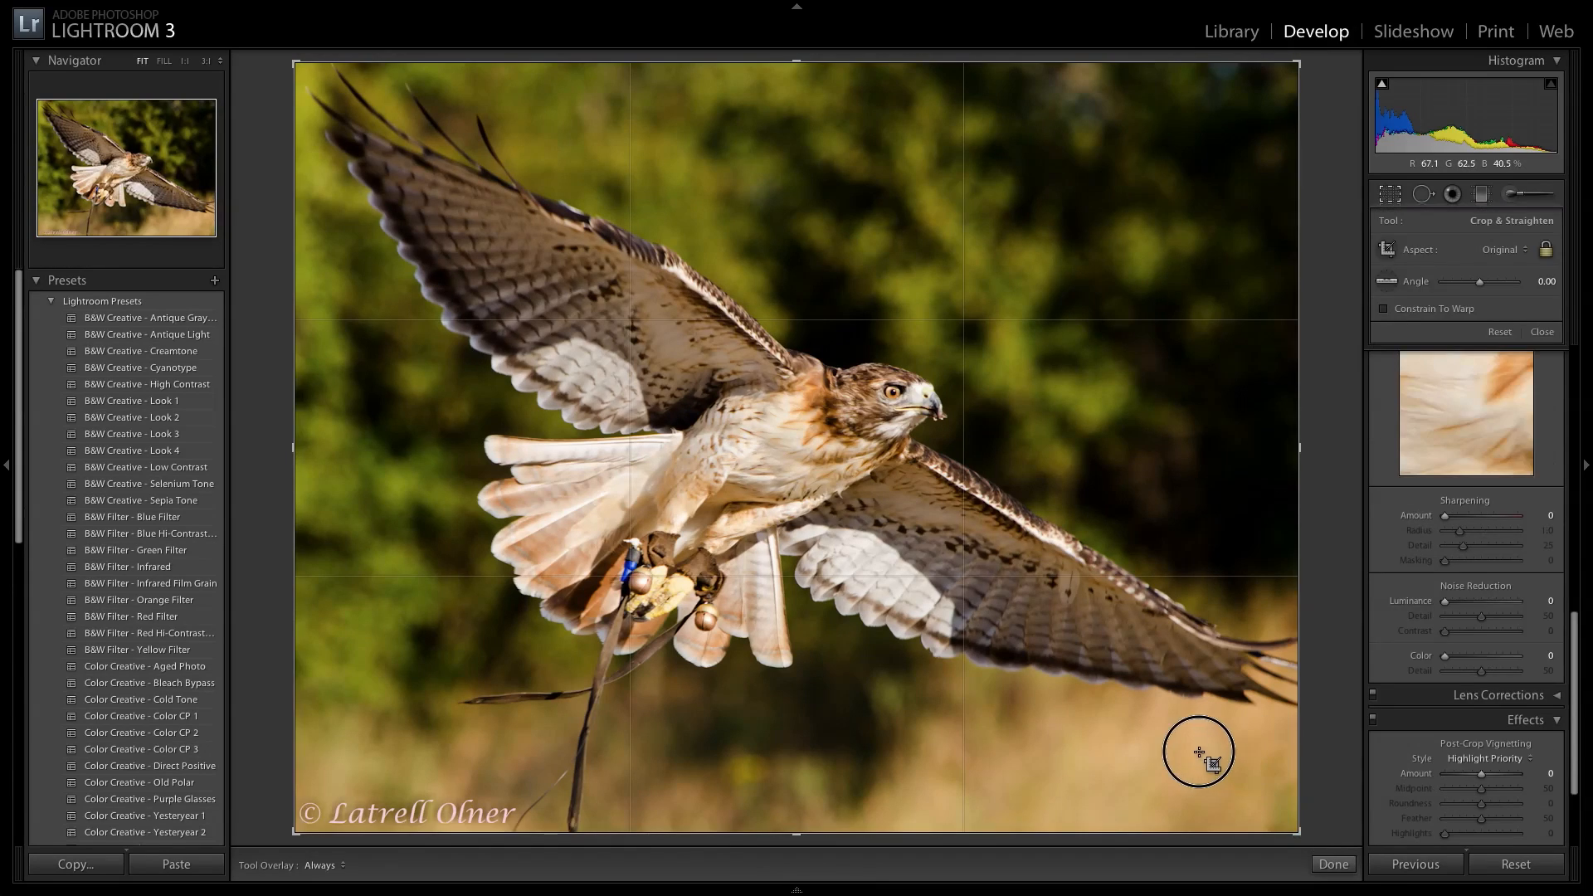
mouse_move(1194, 748)
mouse_down()
mouse_move(1184, 736)
mouse_move(1209, 746)
mouse_up()
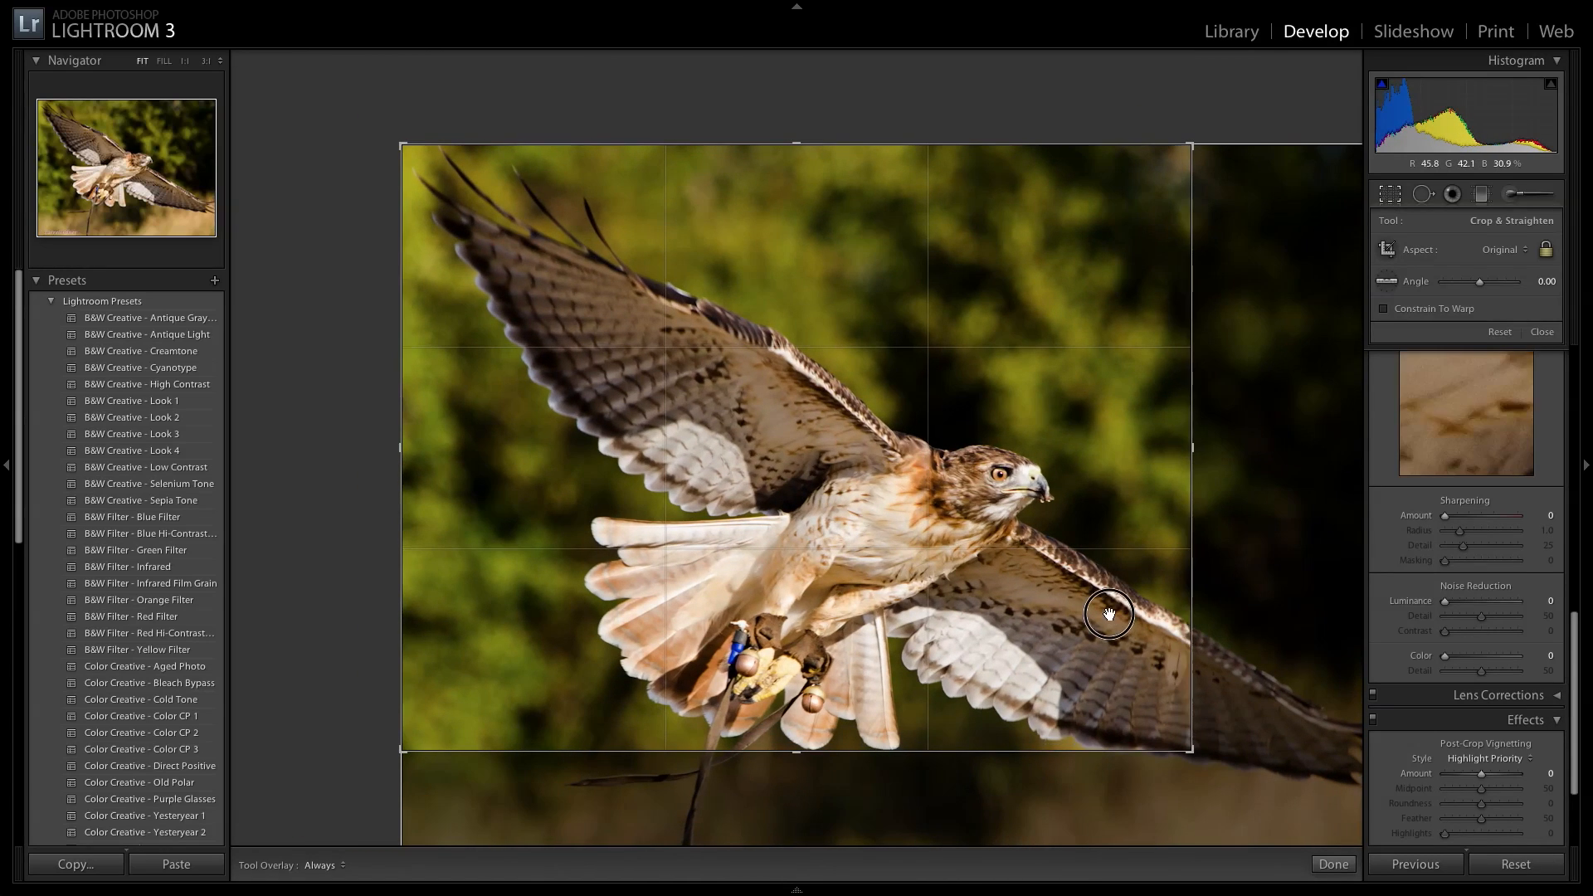
drag(1109, 614, 1111, 654)
drag(1270, 599, 1267, 649)
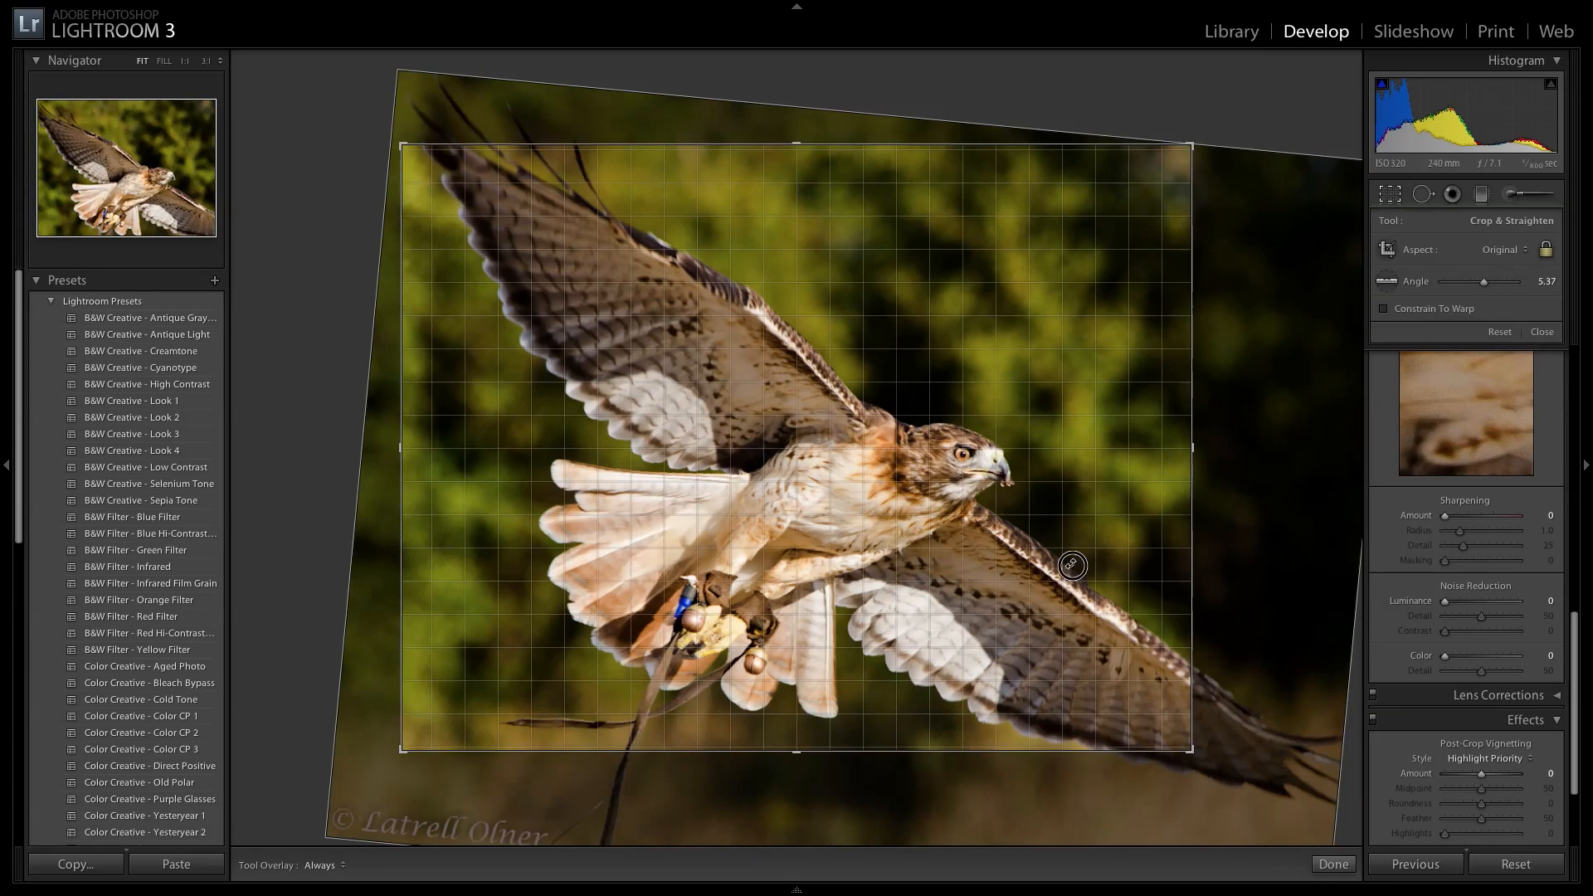
drag(1072, 596, 1072, 597)
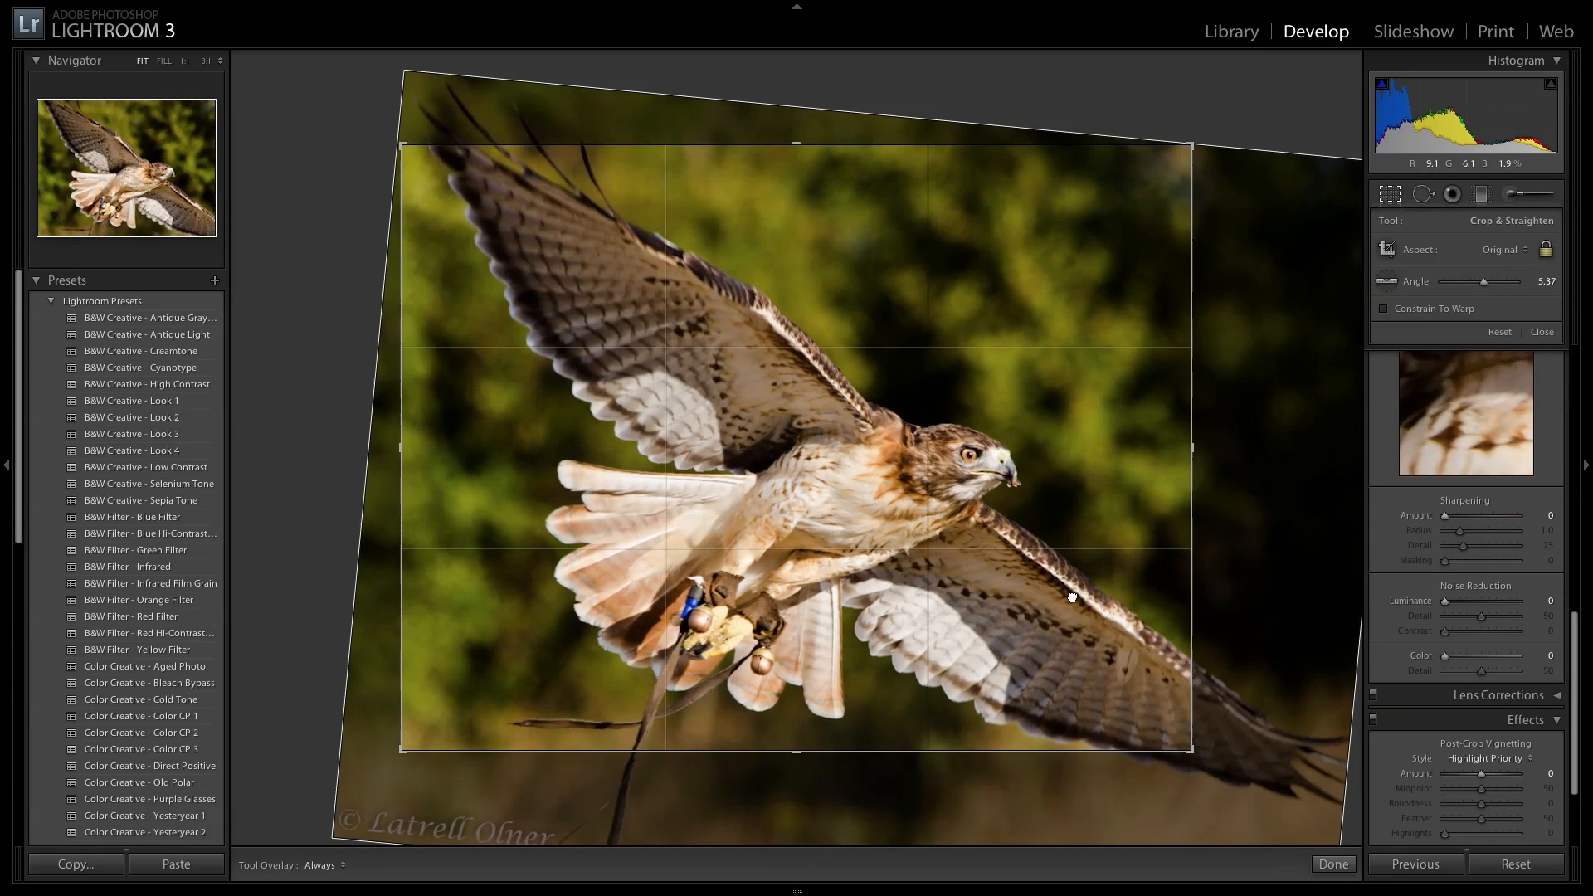
key(Return)
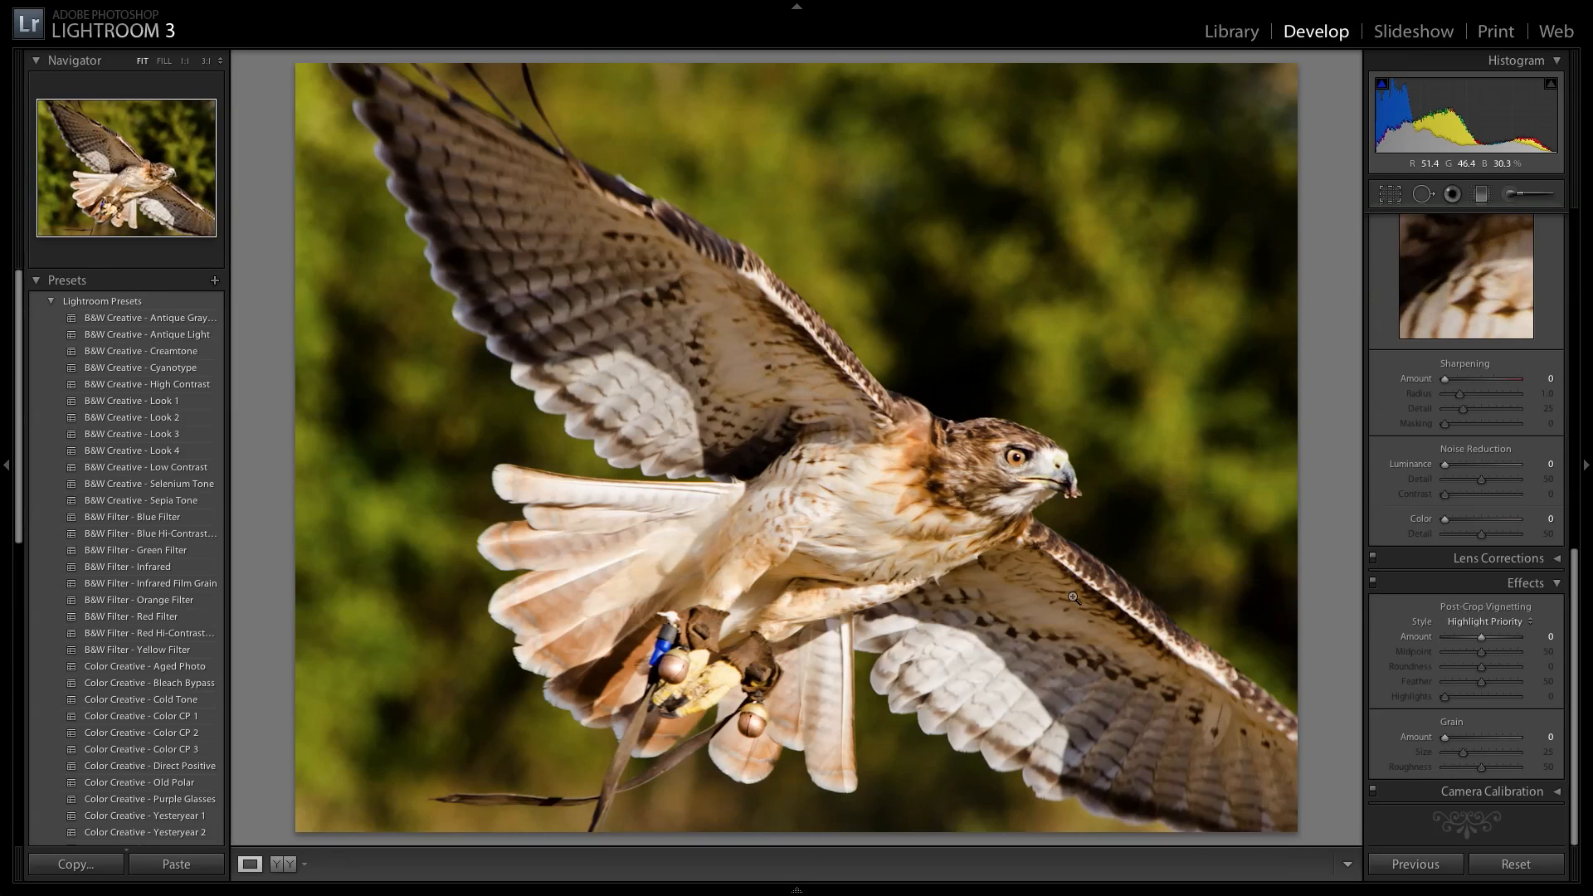
click(956, 490)
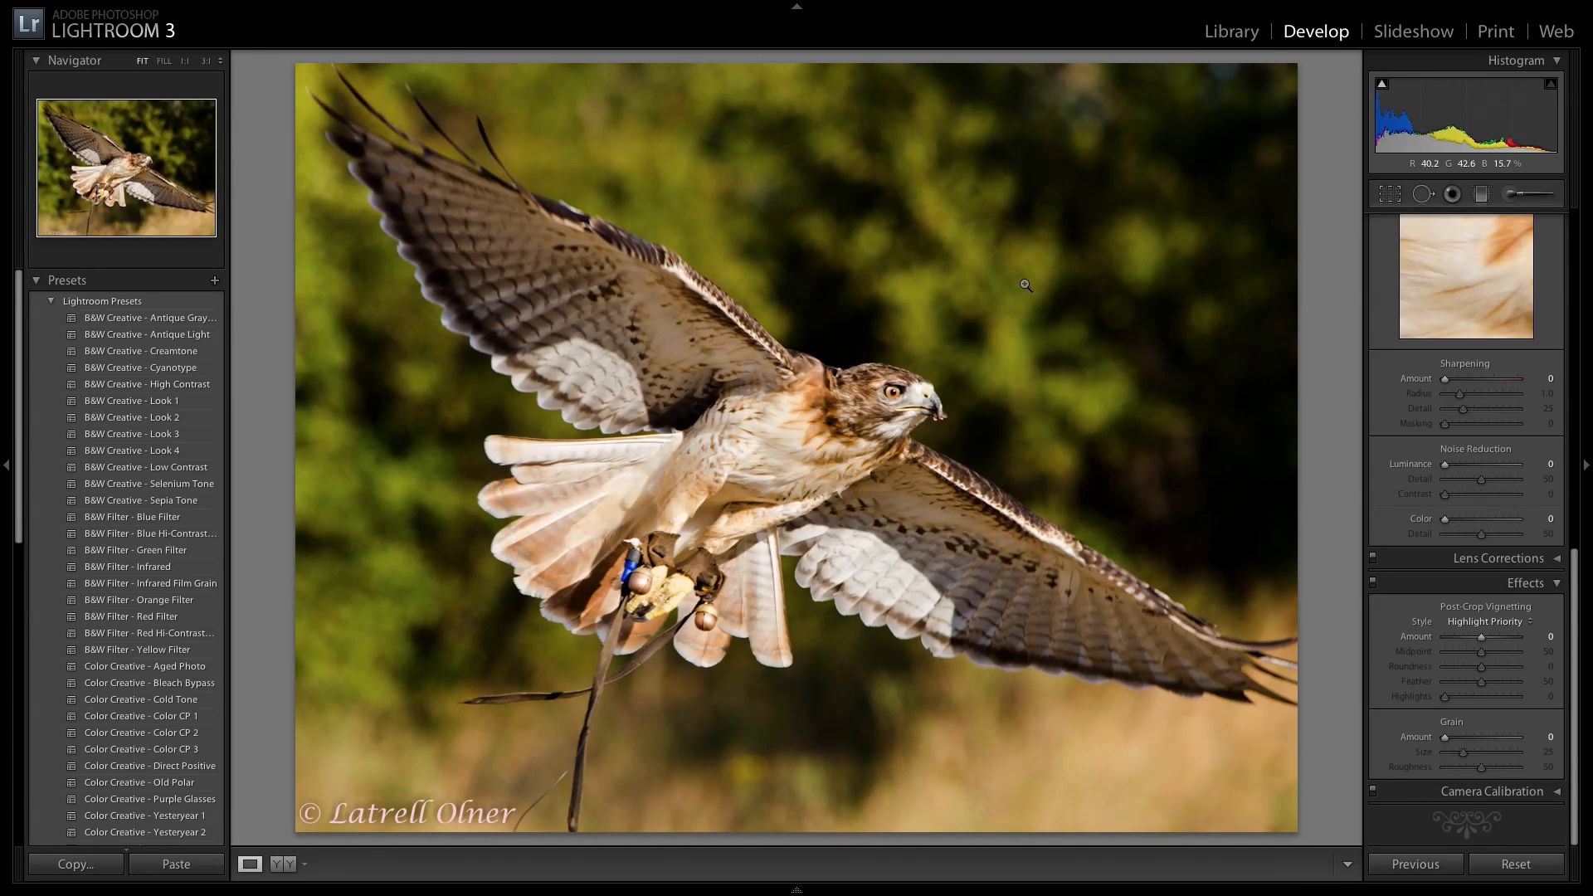
Examine the detail in the sunlit wing feathers, the breast and the head of the hawk at 1:1
click(902, 559)
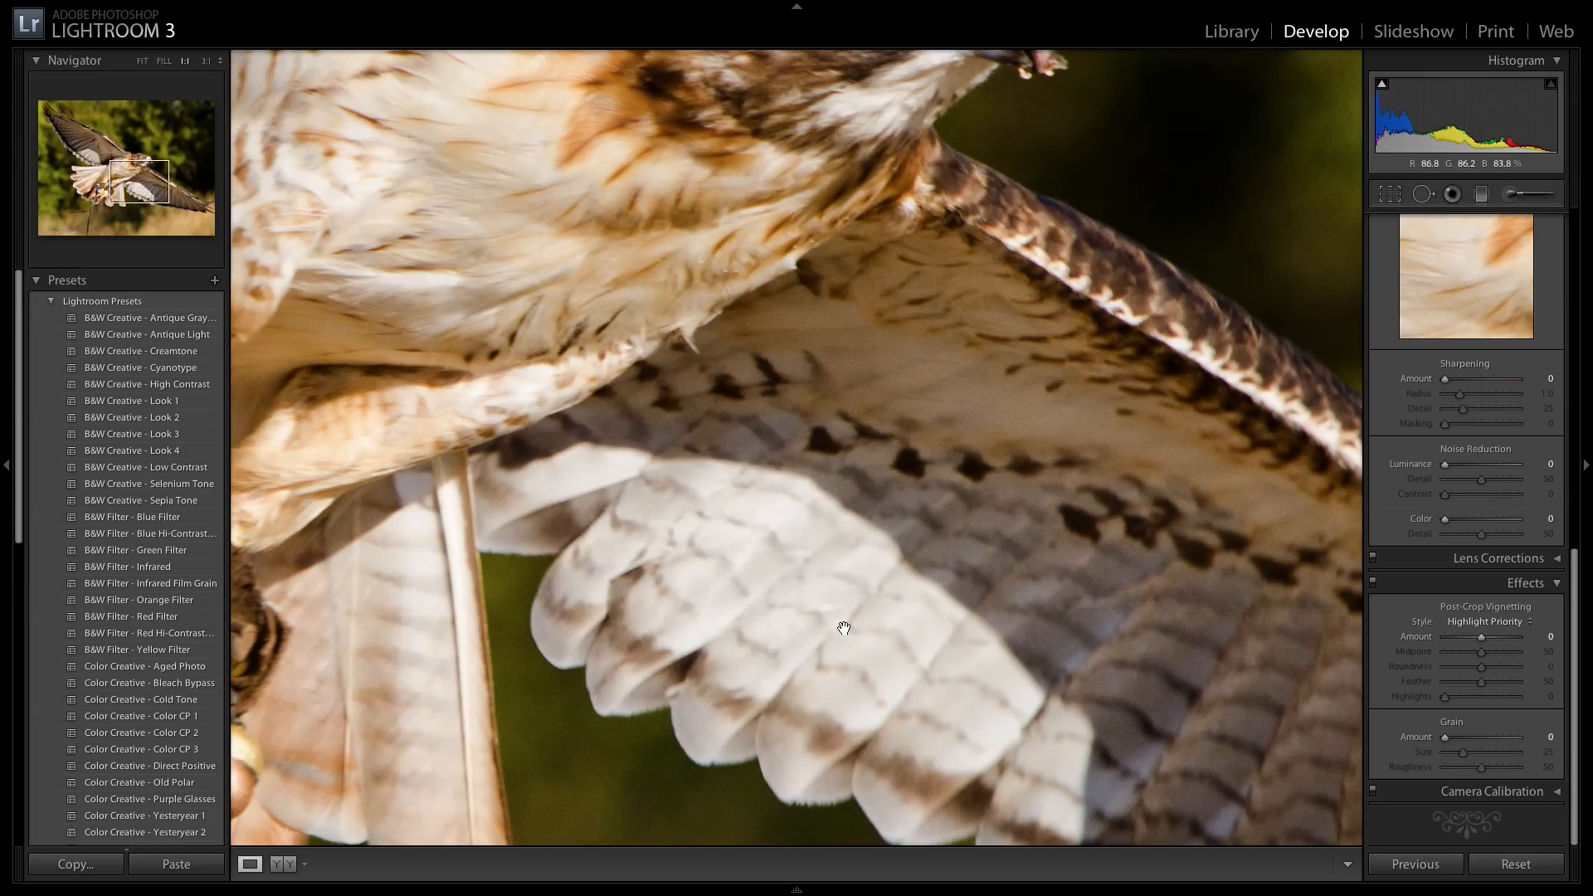
drag(522, 217, 612, 288)
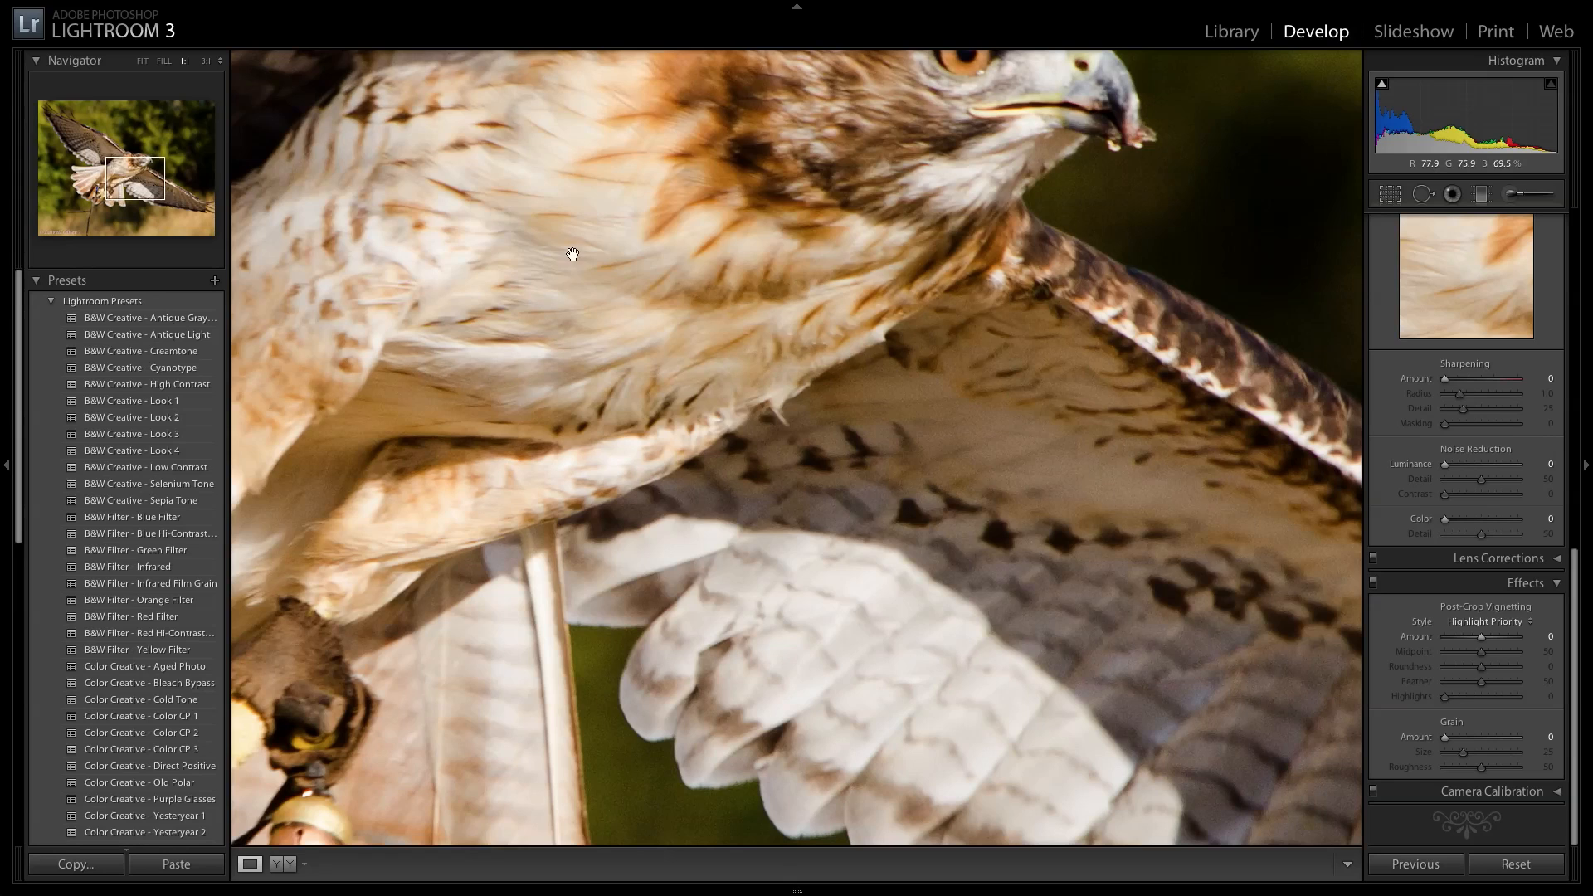
drag(829, 396, 769, 349)
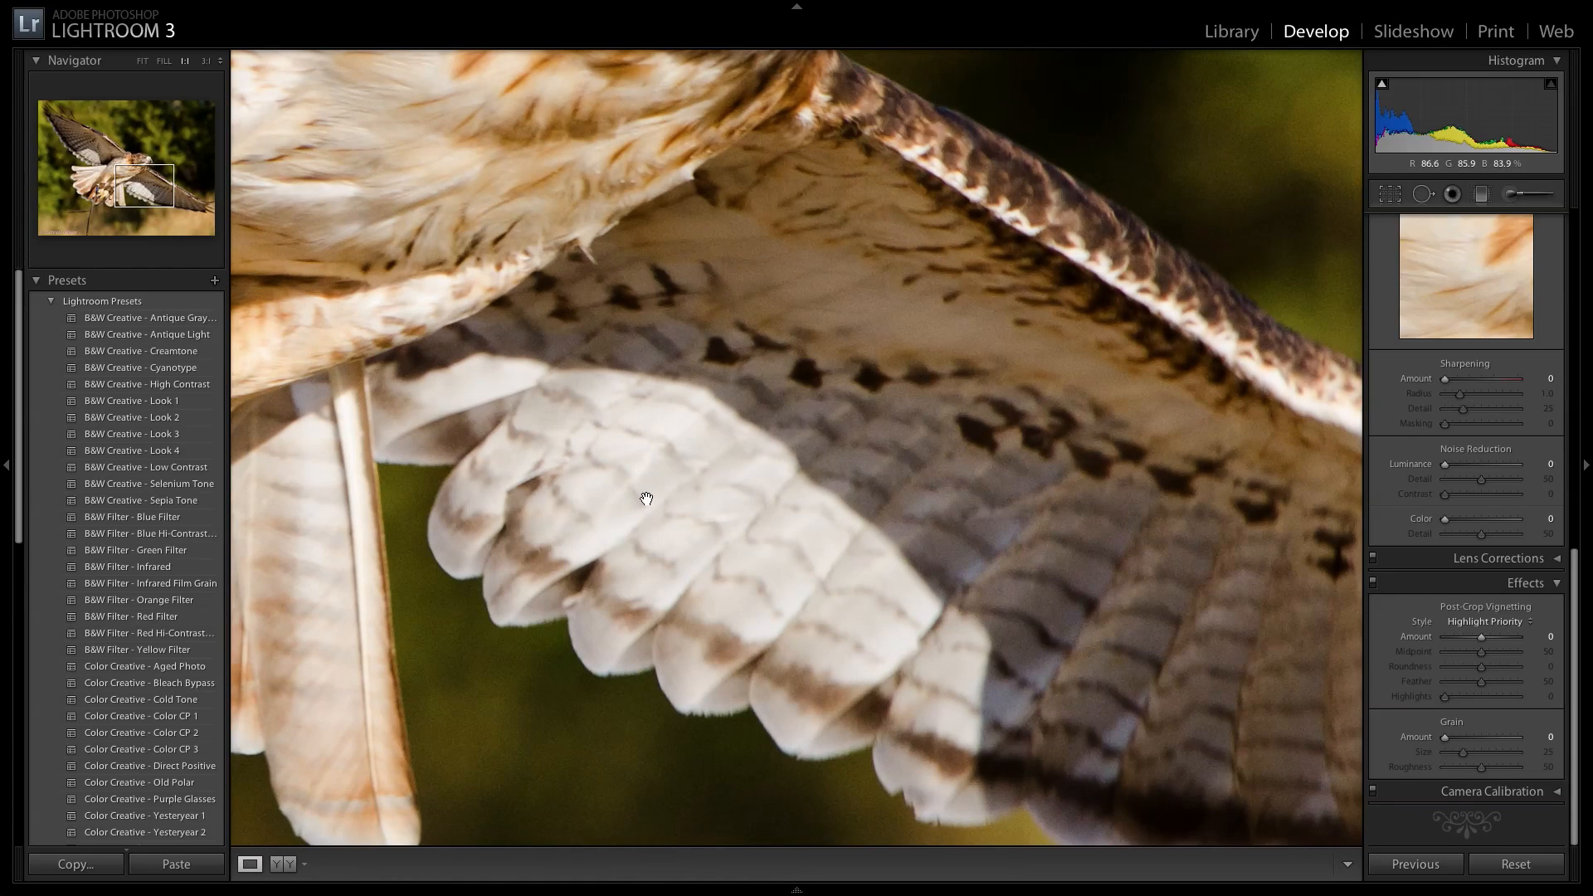
click(688, 480)
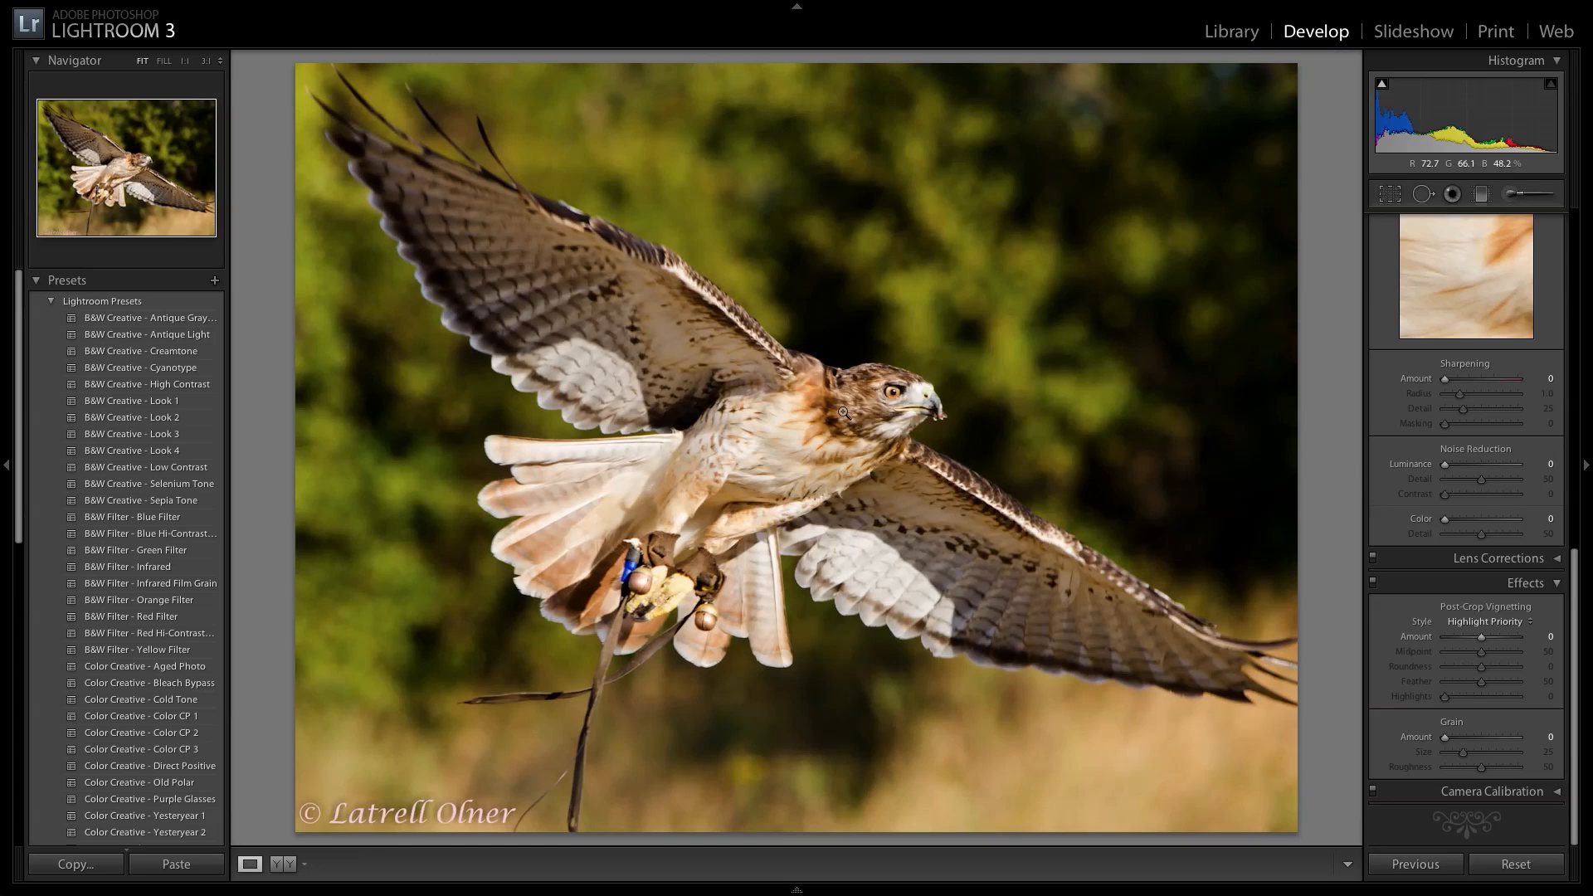
click(871, 401)
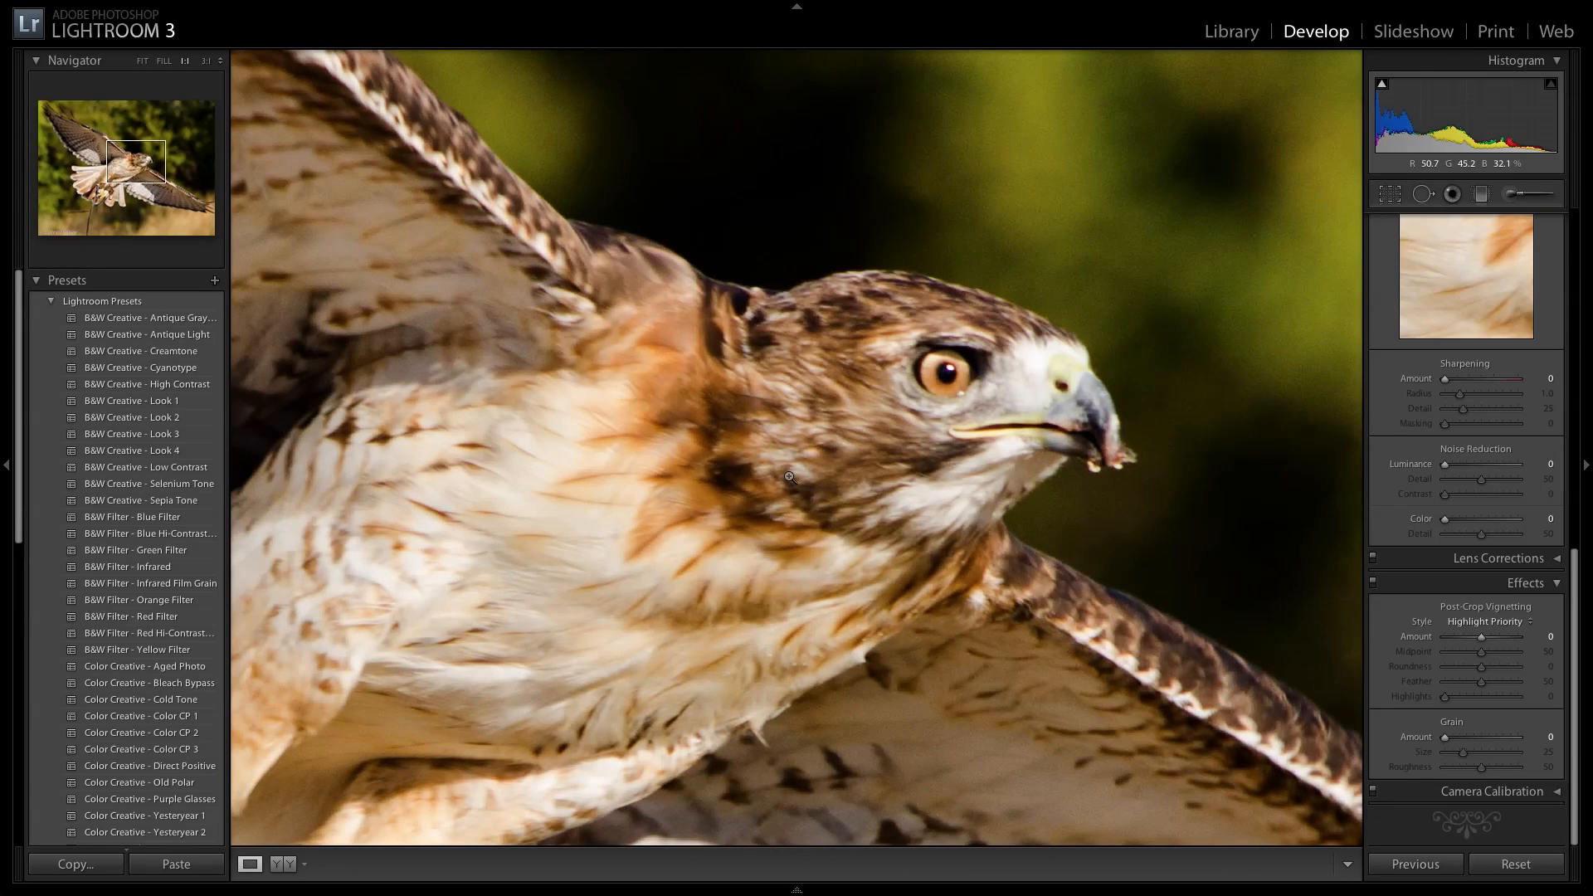
click(790, 477)
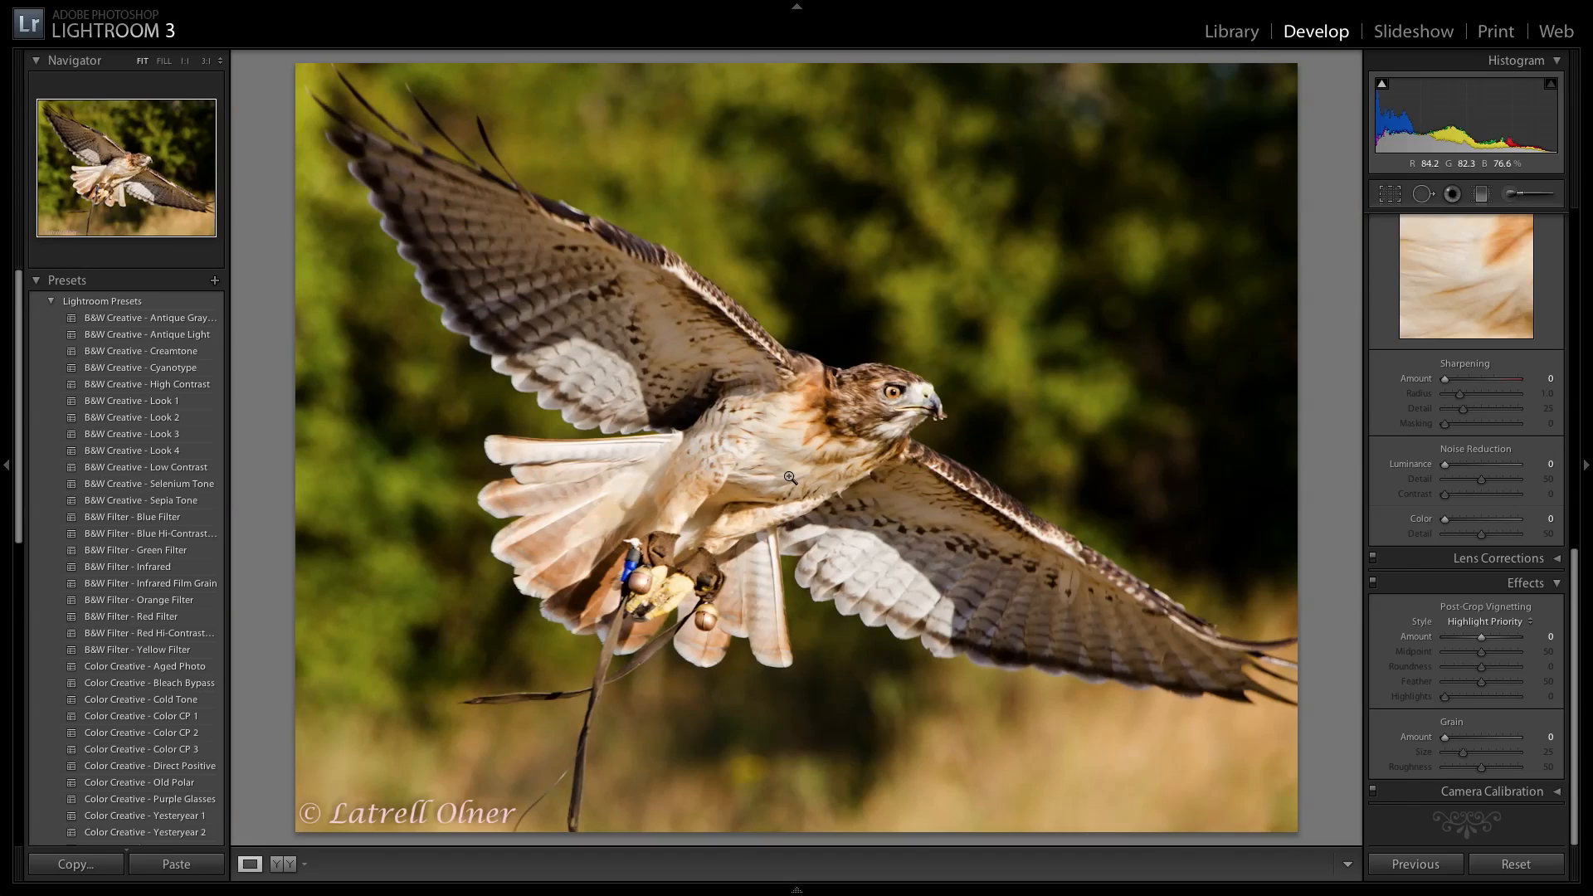